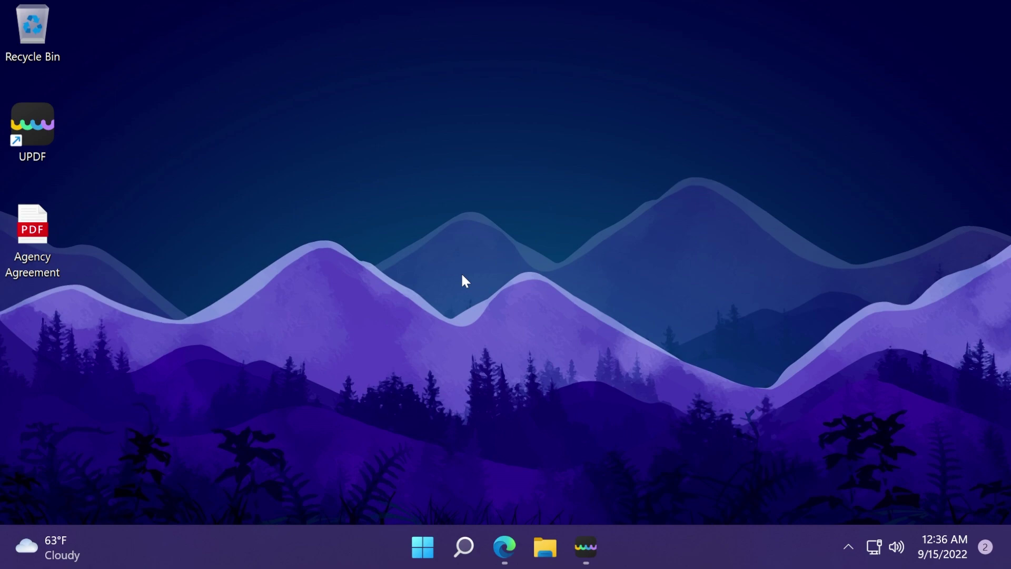
# Launch Microsoft Edge from the taskbar to show the UPDF homepage at updf.com
pyautogui.click(505, 547)
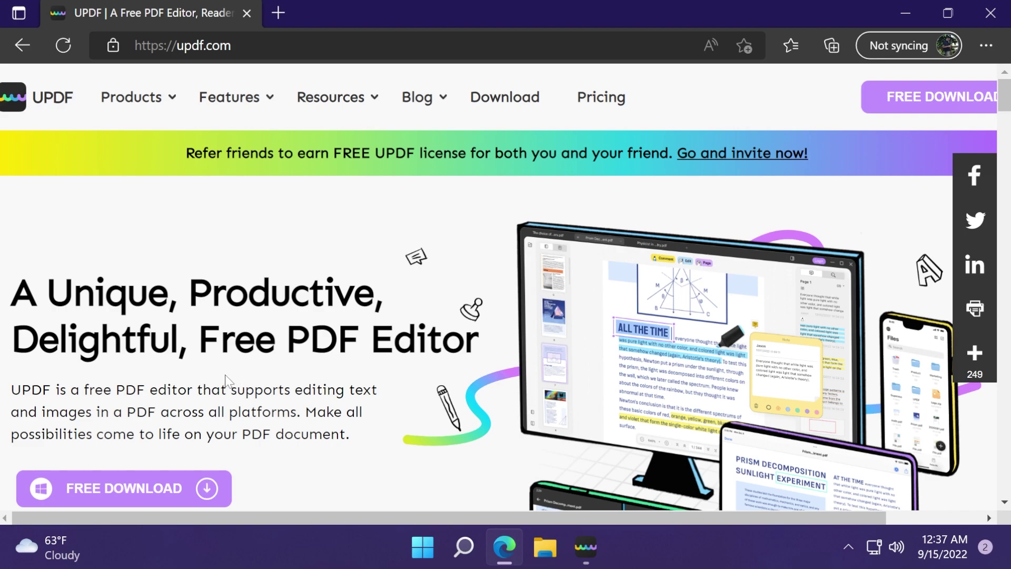
# Scroll down the UPDF homepage and back up to look it over
pyautogui.scroll(-1, 274, 395)
pyautogui.scroll(1, 289, 421)
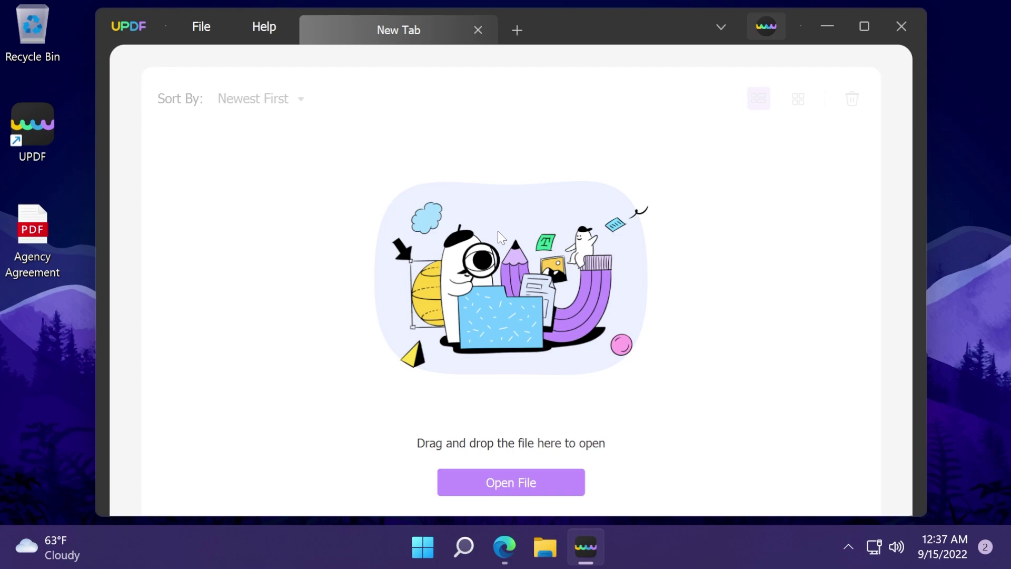
# Open the Agency Agreement PDF from the Desktop folder
pyautogui.click(516, 489)
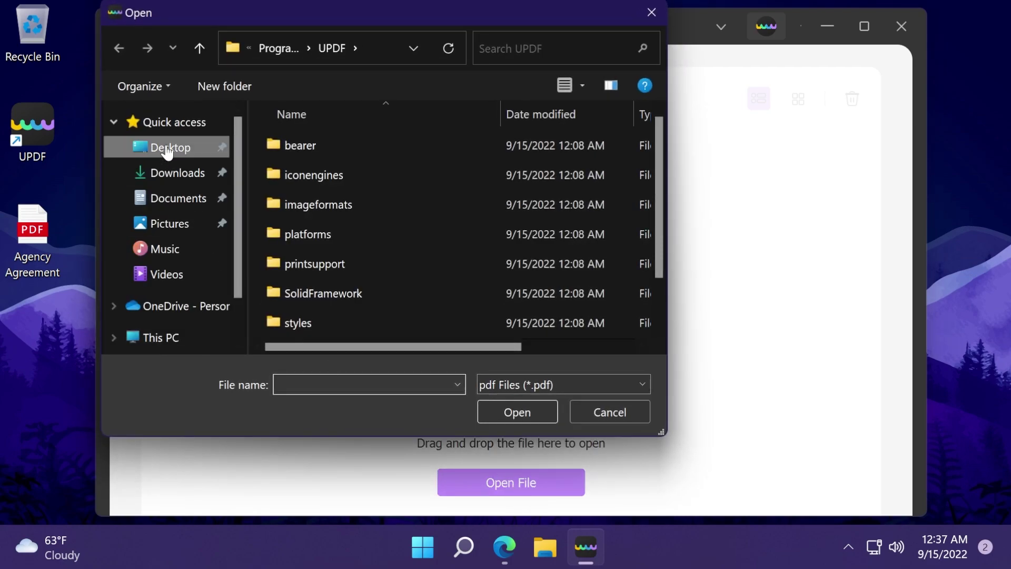
pyautogui.click(166, 148)
pyautogui.click(311, 174)
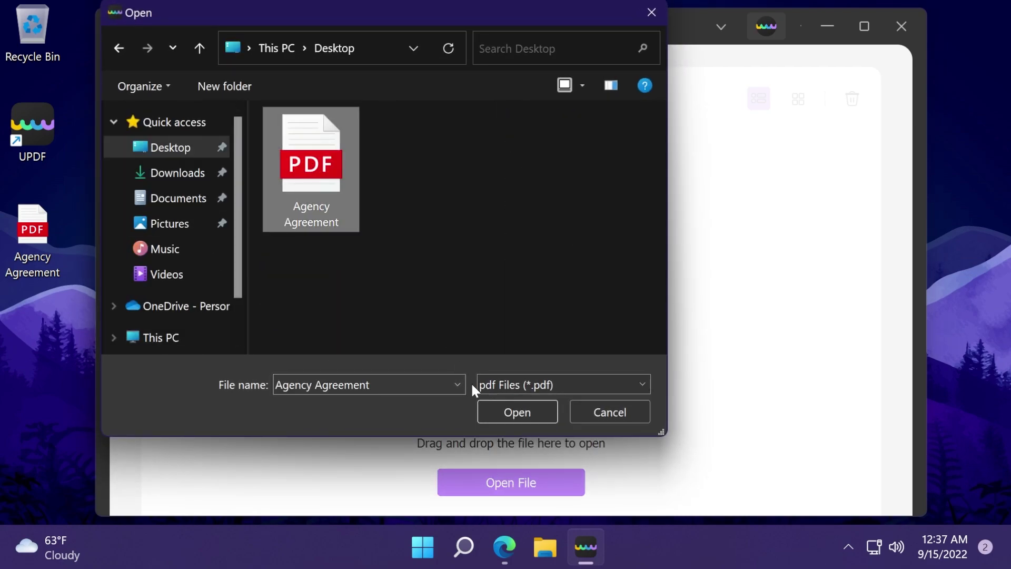
pyautogui.click(503, 409)
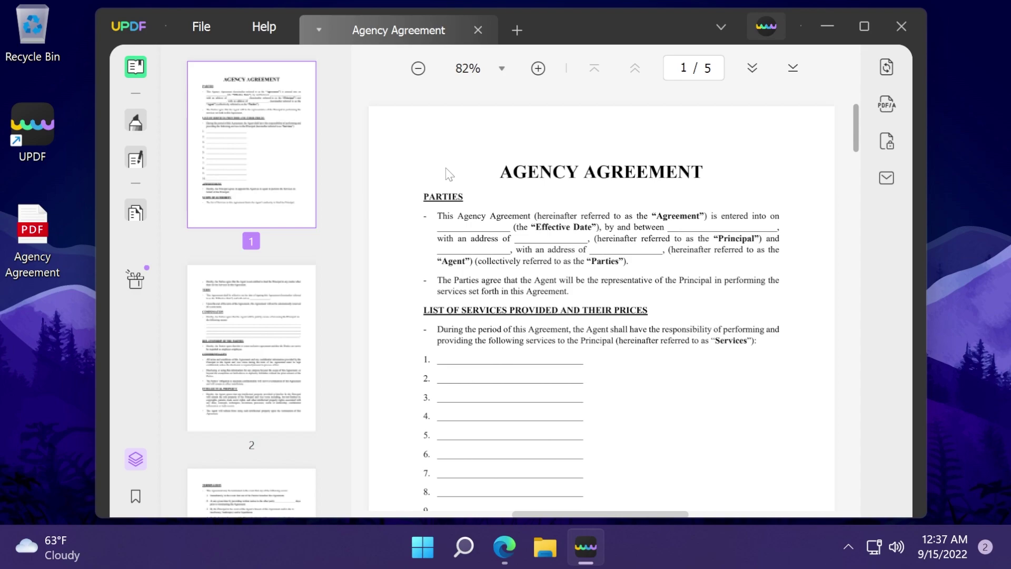
pyautogui.click(137, 389)
pyautogui.click(201, 27)
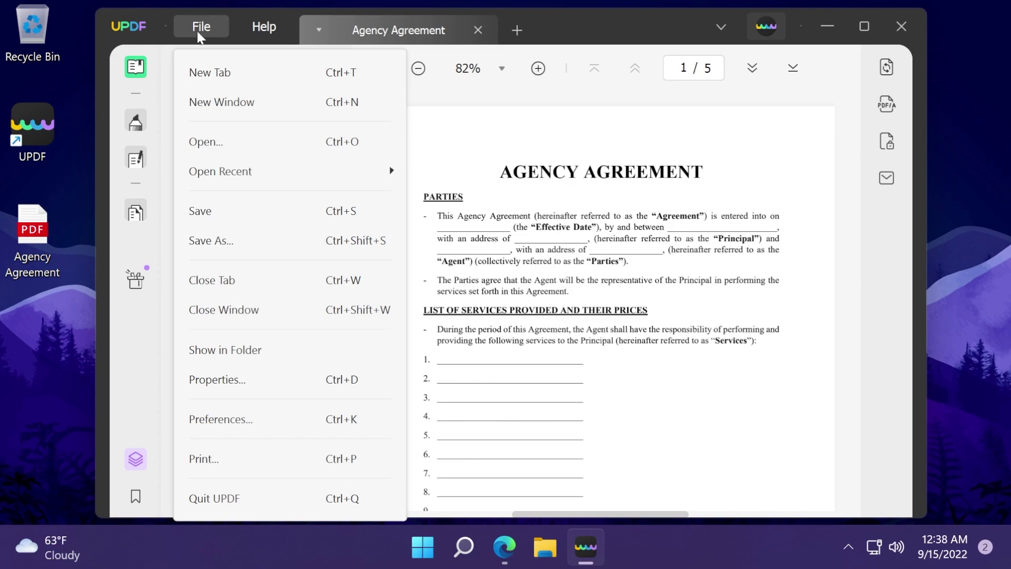
pyautogui.click(245, 419)
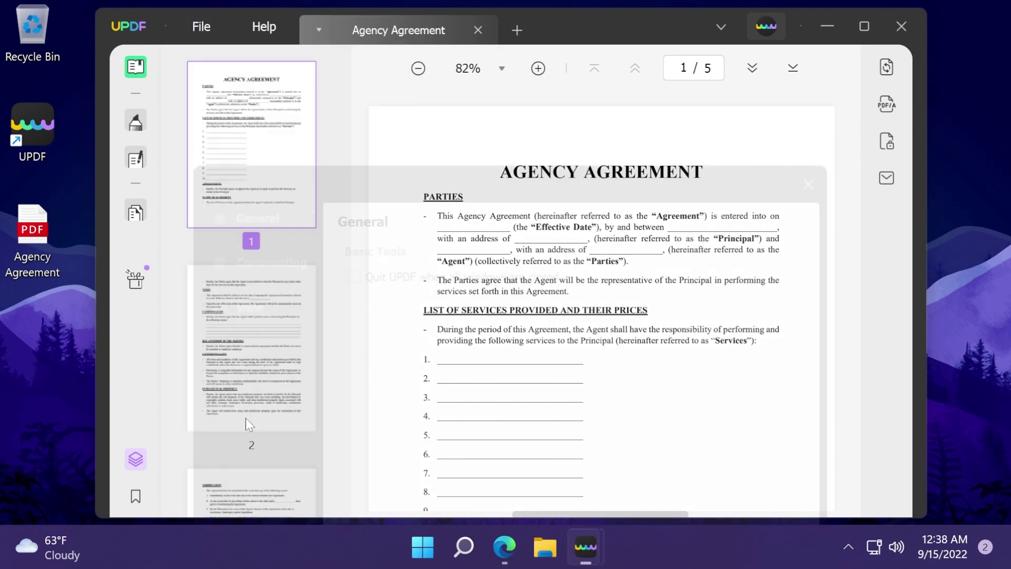
pyautogui.click(249, 143)
pyautogui.click(257, 189)
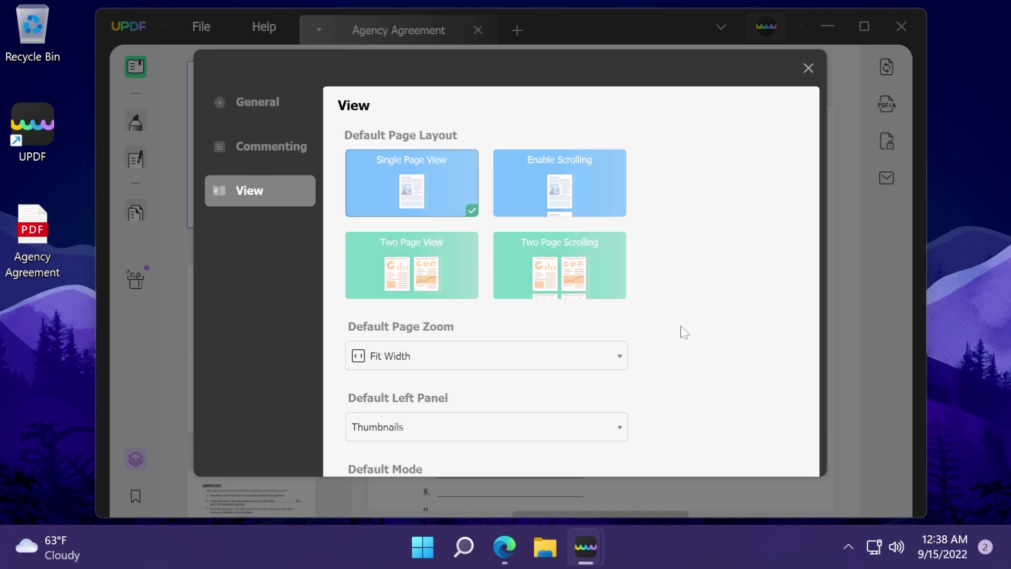
pyautogui.scroll(-1, 740, 337)
pyautogui.scroll(1, 741, 337)
pyautogui.click(274, 108)
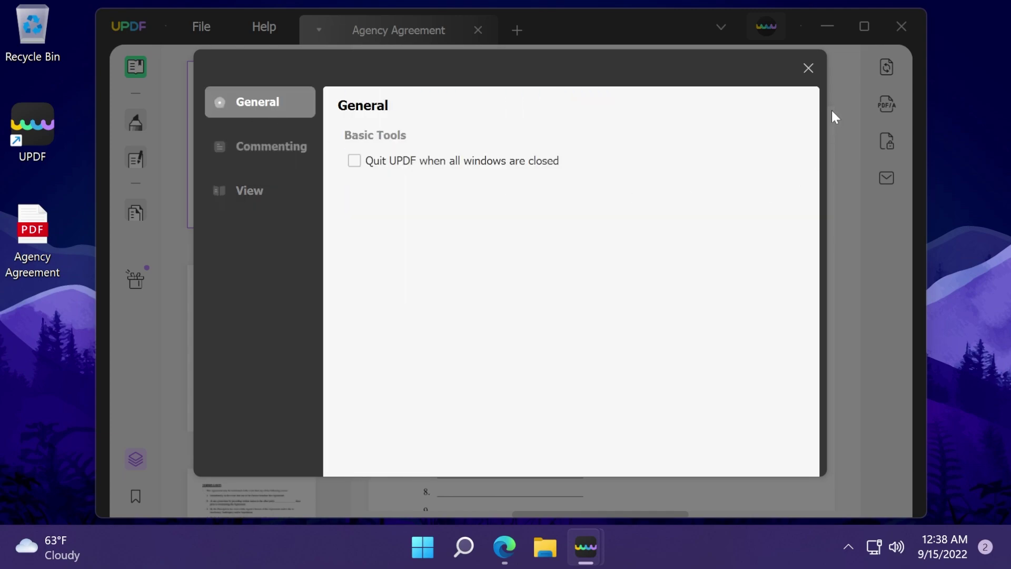
pyautogui.click(807, 69)
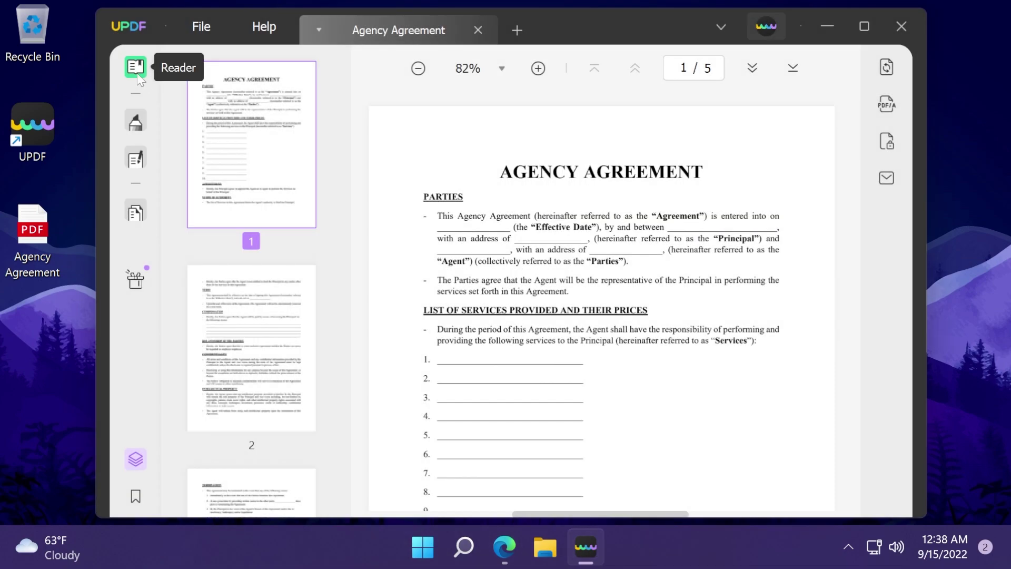
pyautogui.scroll(-8, 253, 227)
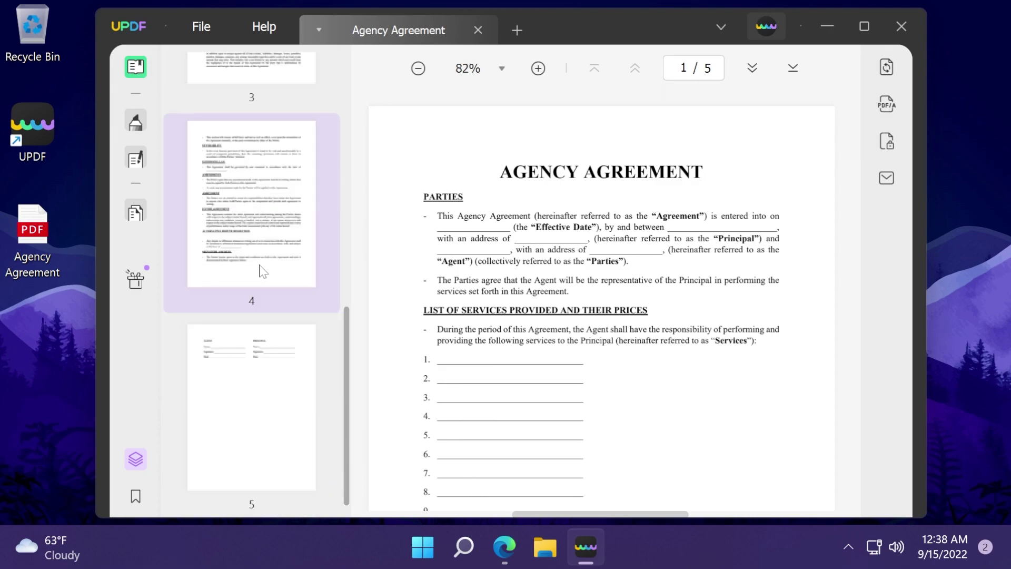
pyautogui.scroll(8, 260, 274)
pyautogui.click(301, 277)
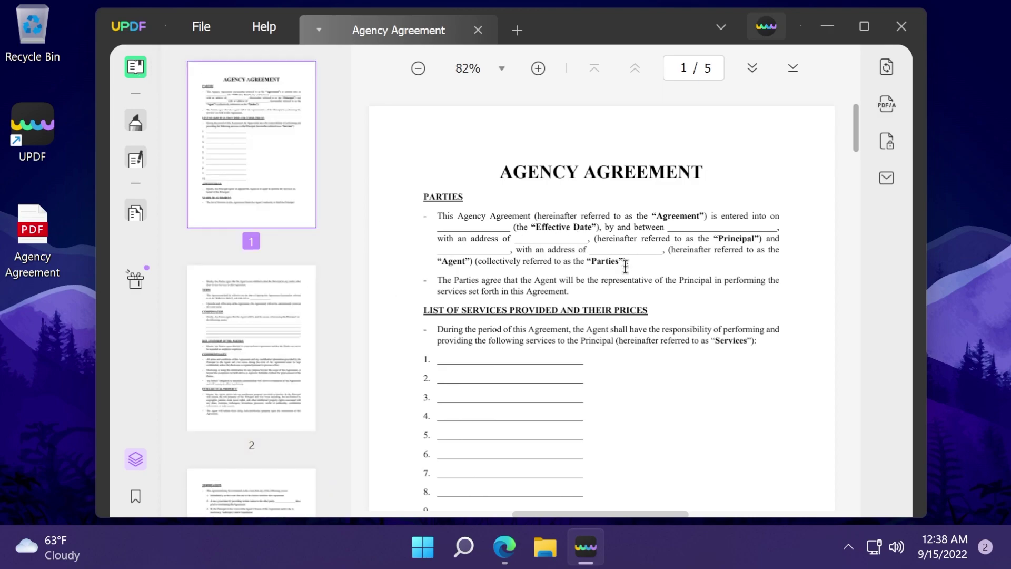
pyautogui.scroll(10, 628, 266)
pyautogui.click(687, 67)
pyautogui.write('3')
pyautogui.press('Return')
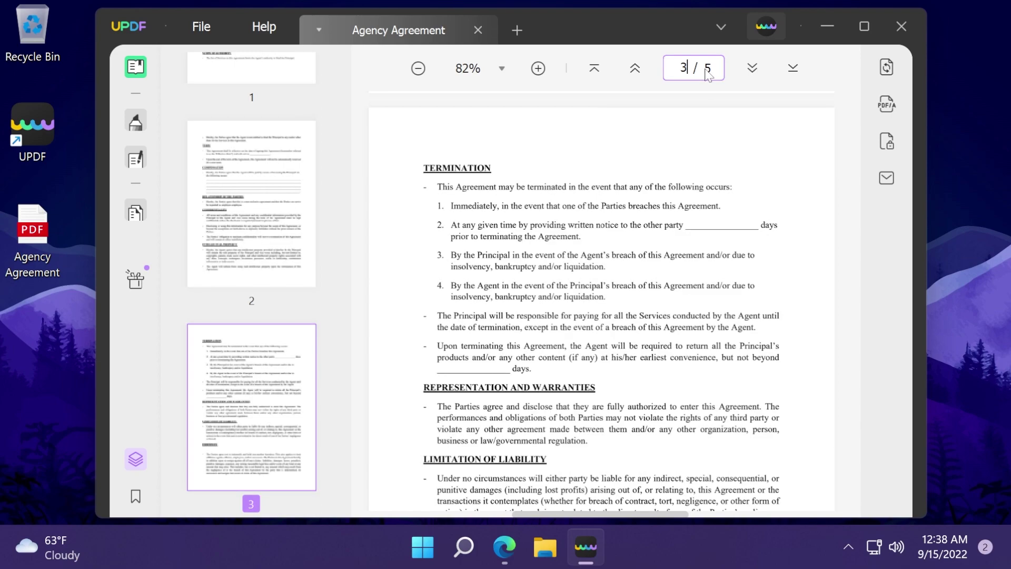
pyautogui.click(594, 67)
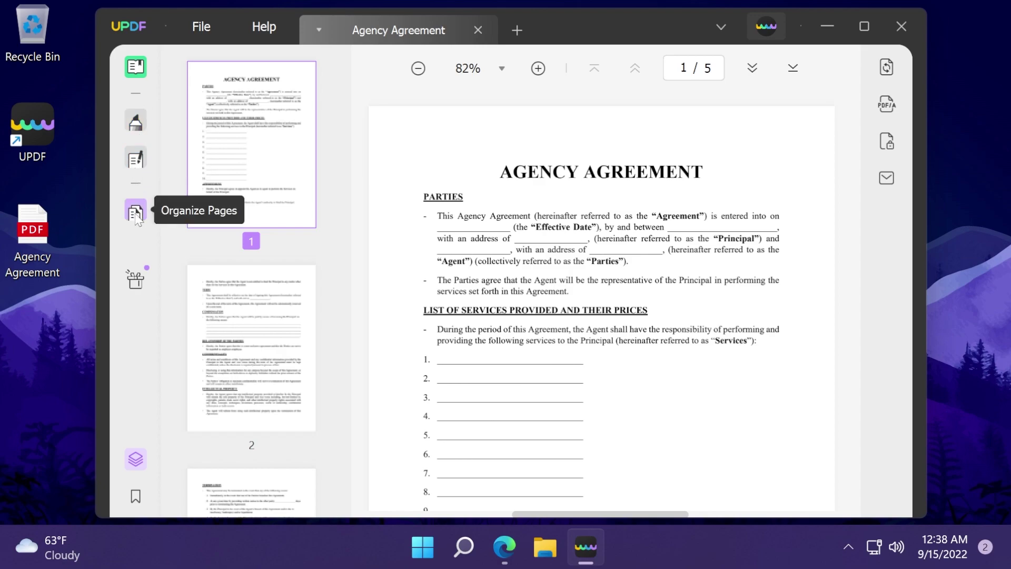
pyautogui.click(135, 497)
pyautogui.click(136, 497)
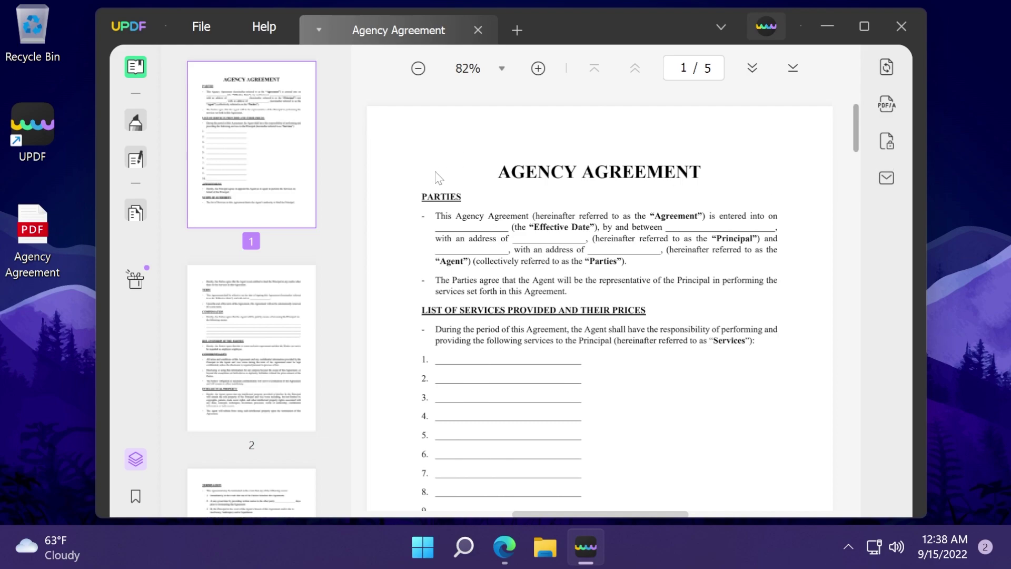
# Add a text comment reading 'updf' beside the numbered blank lines on page 1
pyautogui.click(136, 124)
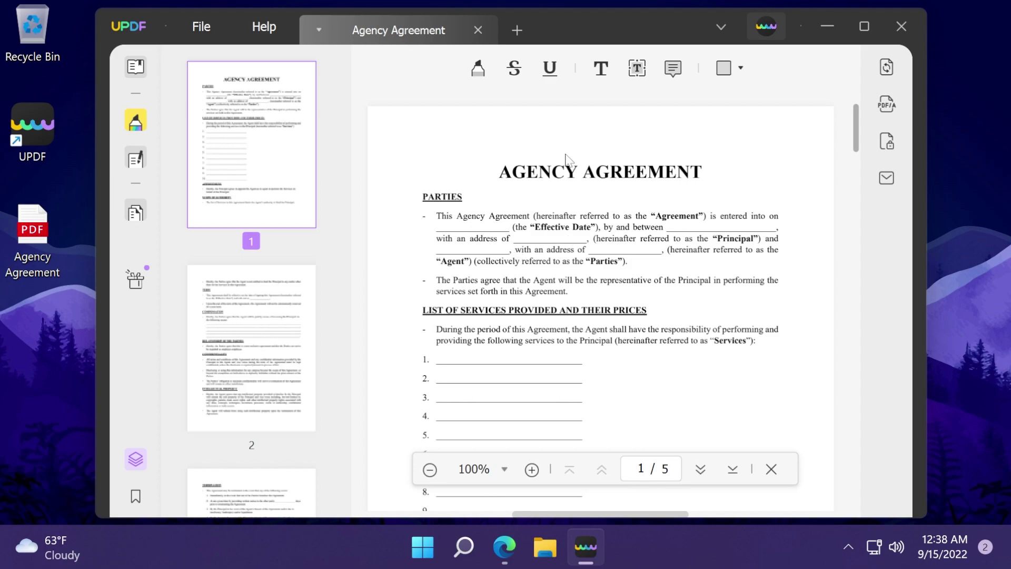
pyautogui.click(600, 71)
pyautogui.click(632, 220)
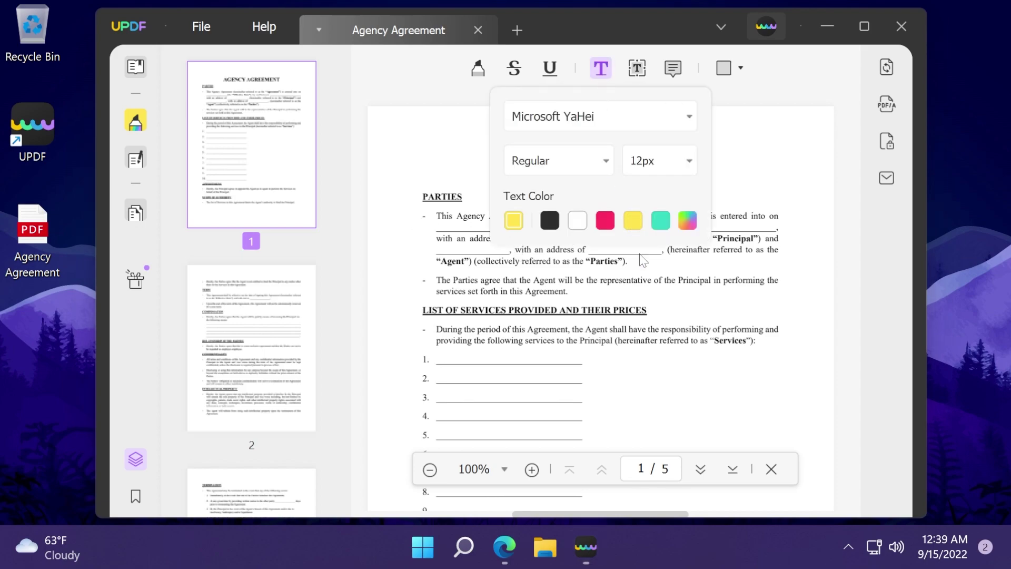
pyautogui.click(642, 404)
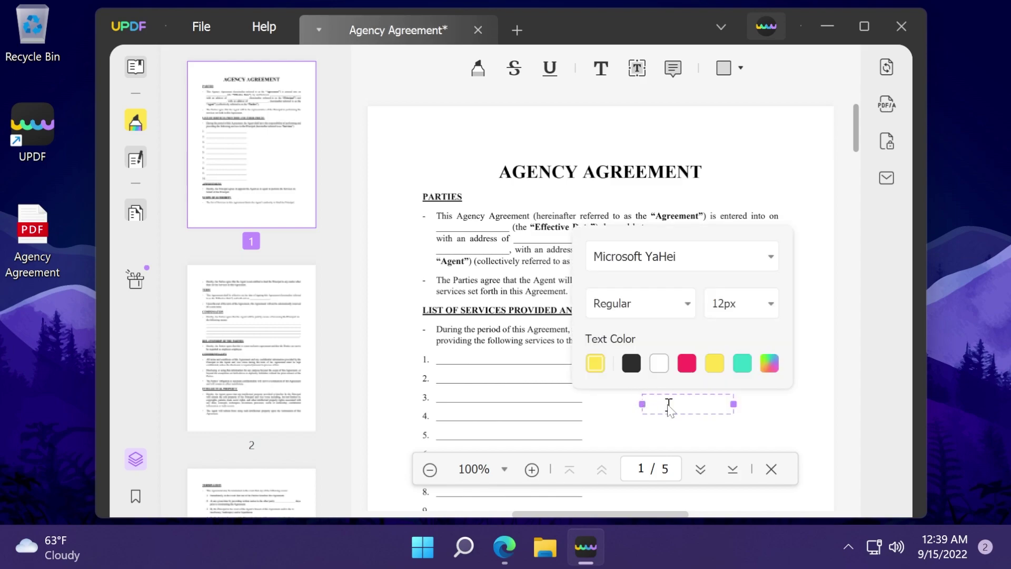
pyautogui.write('updf')
# Make the 'updf' text black, in Microsoft New Tai Lue font at 26px
pyautogui.doubleClick(673, 405)
pyautogui.click(631, 364)
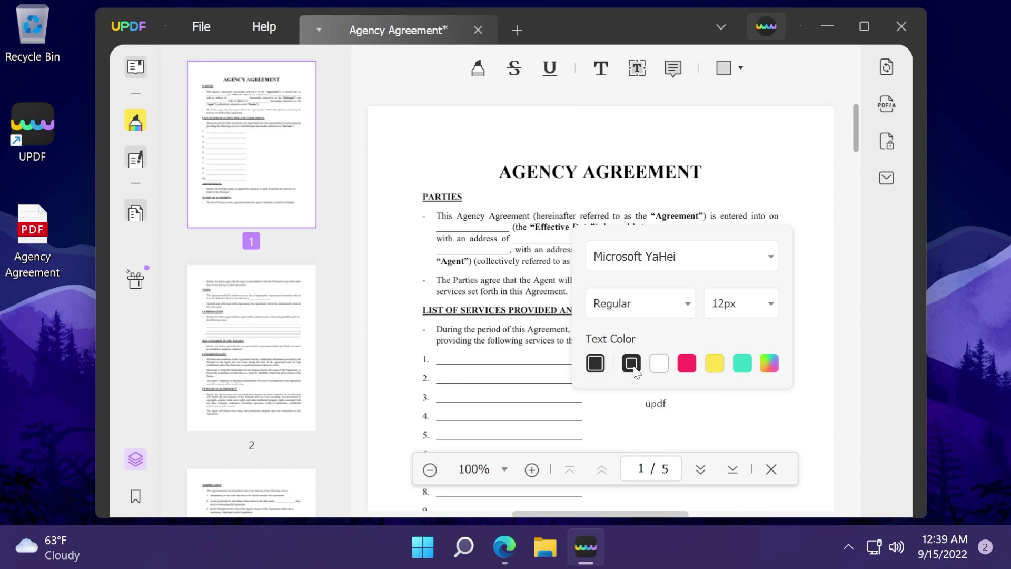
pyautogui.click(636, 266)
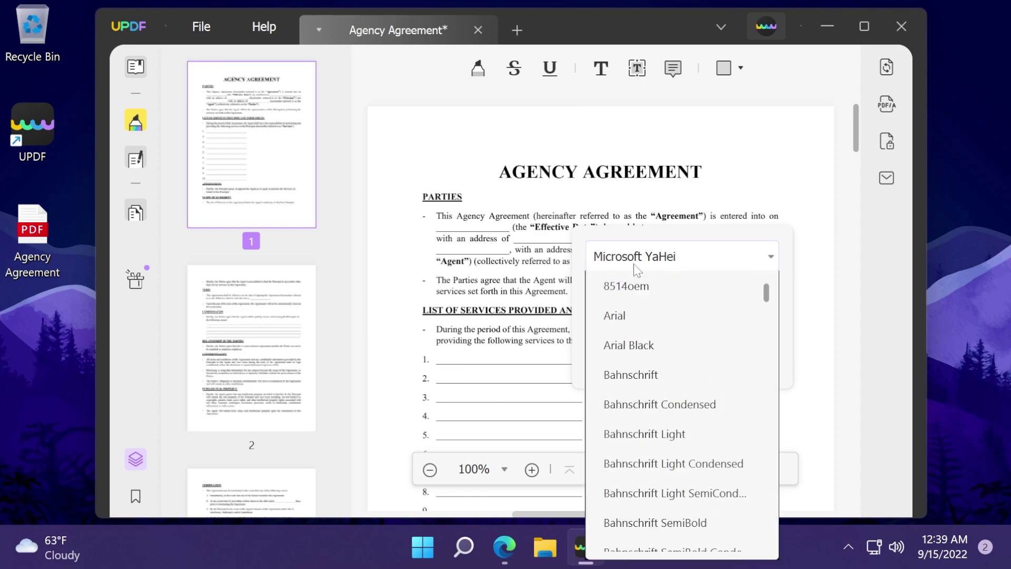
pyautogui.scroll(-10, 662, 397)
pyautogui.click(661, 397)
pyautogui.click(732, 312)
pyautogui.scroll(-3, 736, 228)
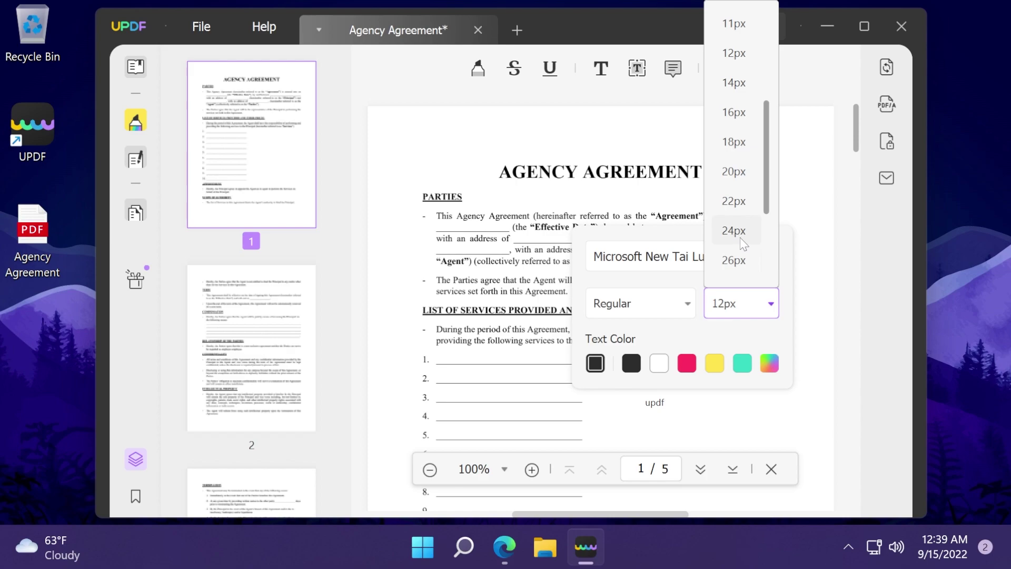
pyautogui.click(743, 263)
# Open the custom colour picker and select the current hex value 2C2C2C
pyautogui.click(769, 363)
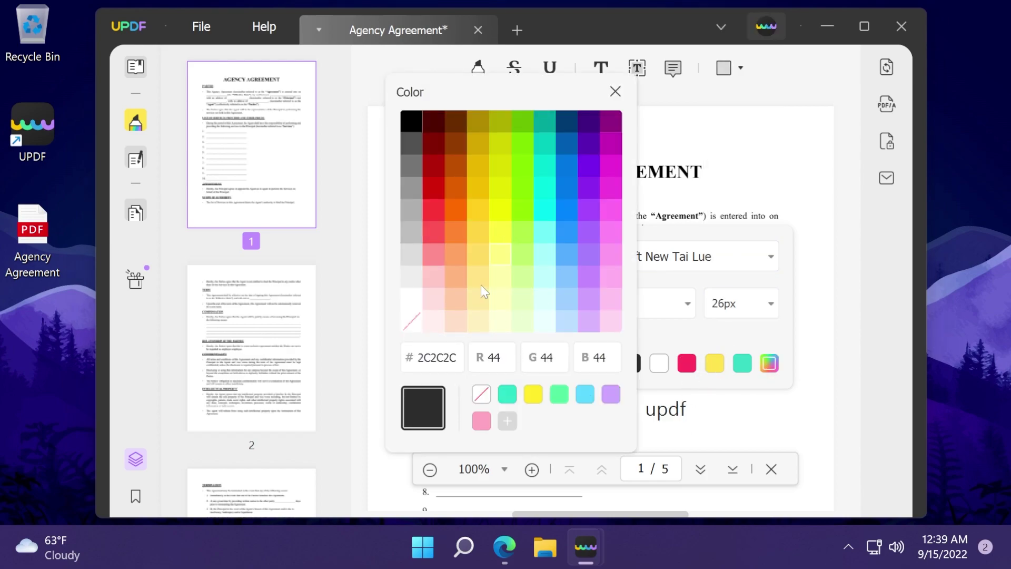
pyautogui.moveTo(417, 358); pyautogui.dragTo(456, 358)
pyautogui.click(456, 358)
# Highlight the opening Parties sentence in yellow and strike through the second 'with an address of'
pyautogui.click(478, 68)
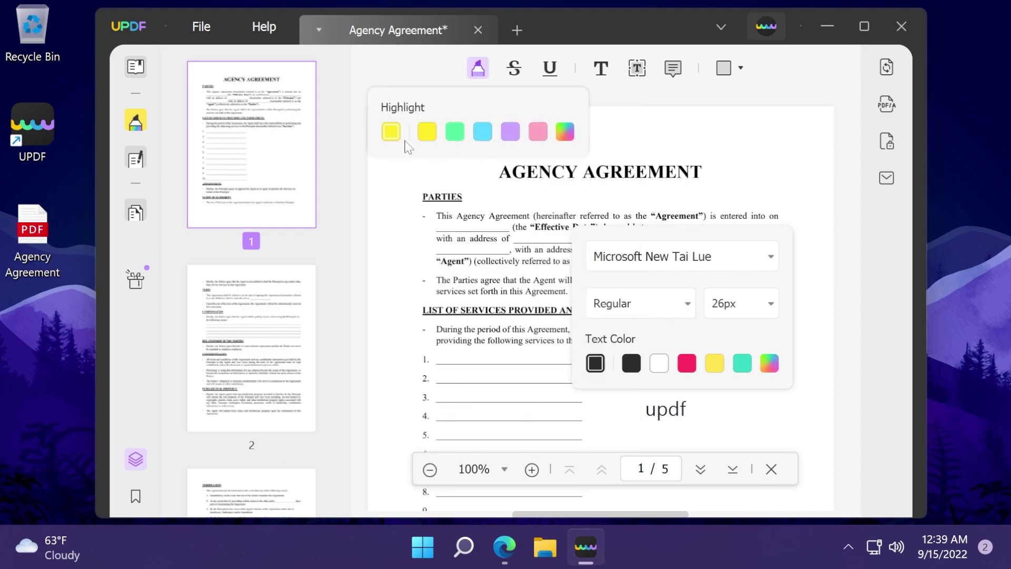
pyautogui.moveTo(475, 216); pyautogui.dragTo(607, 216)
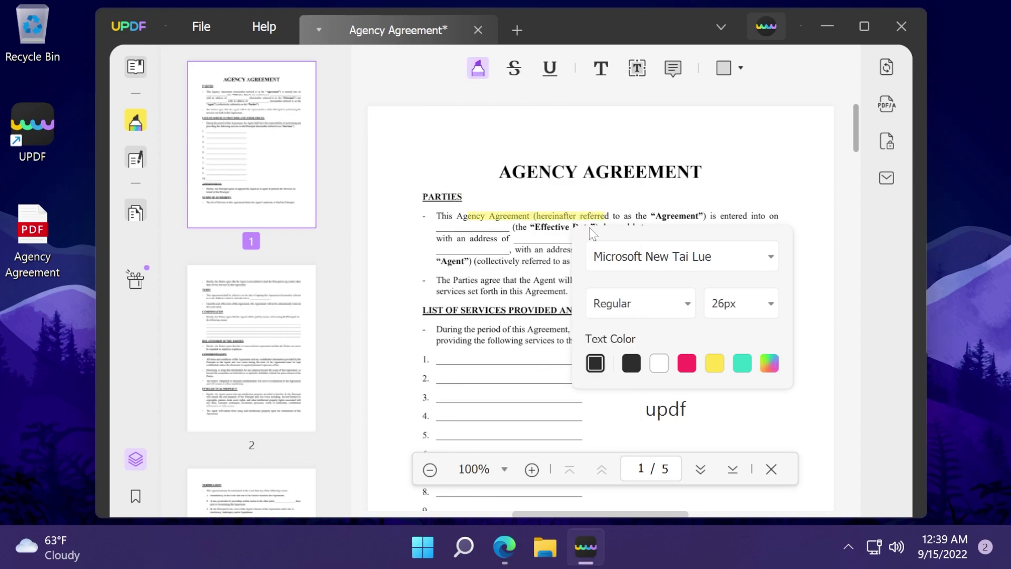
pyautogui.click(514, 67)
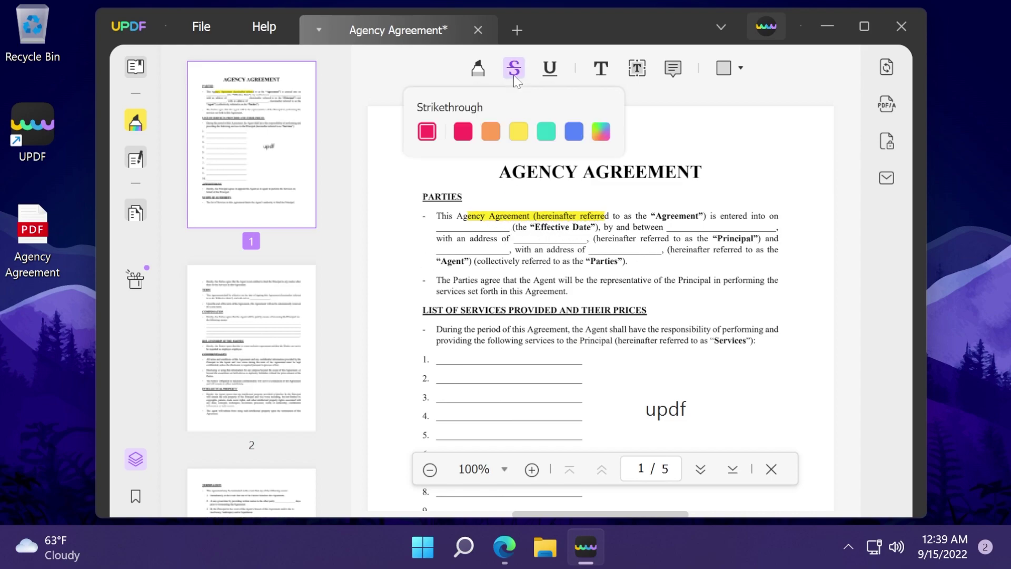
pyautogui.moveTo(485, 252); pyautogui.dragTo(622, 261)
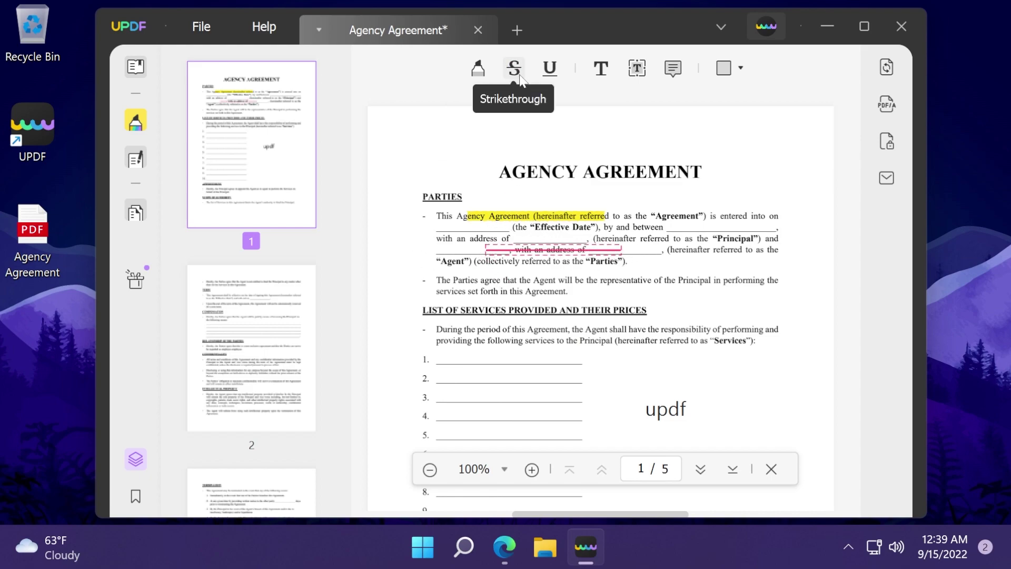
# Underline the phrase naming the Parties on page 1
pyautogui.click(550, 68)
pyautogui.moveTo(624, 262); pyautogui.dragTo(495, 262)
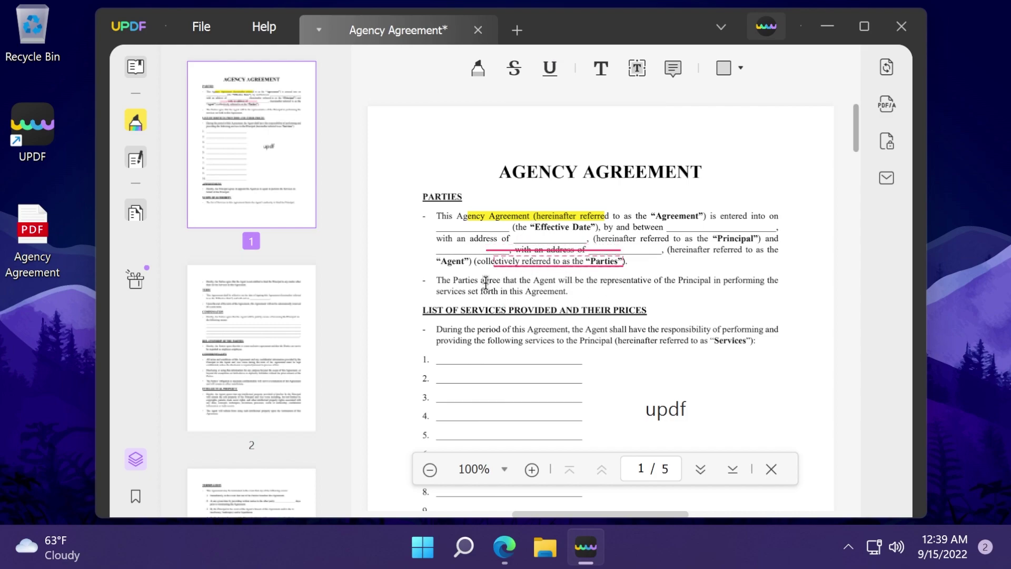
pyautogui.click(600, 67)
pyautogui.click(636, 69)
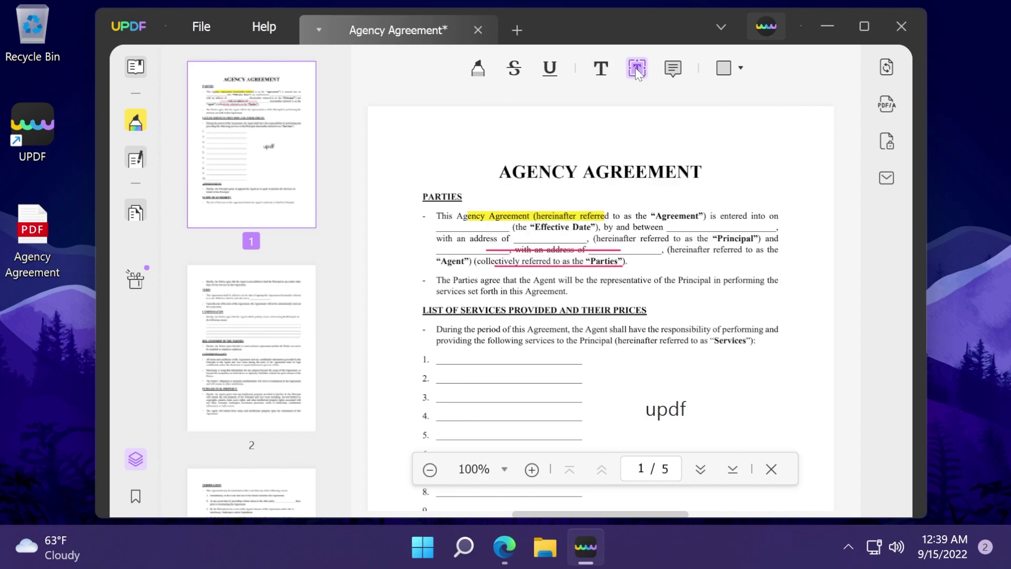
# Place a sticky note reading 'test' beside the Agency Agreement title
pyautogui.click(673, 67)
pyautogui.click(744, 189)
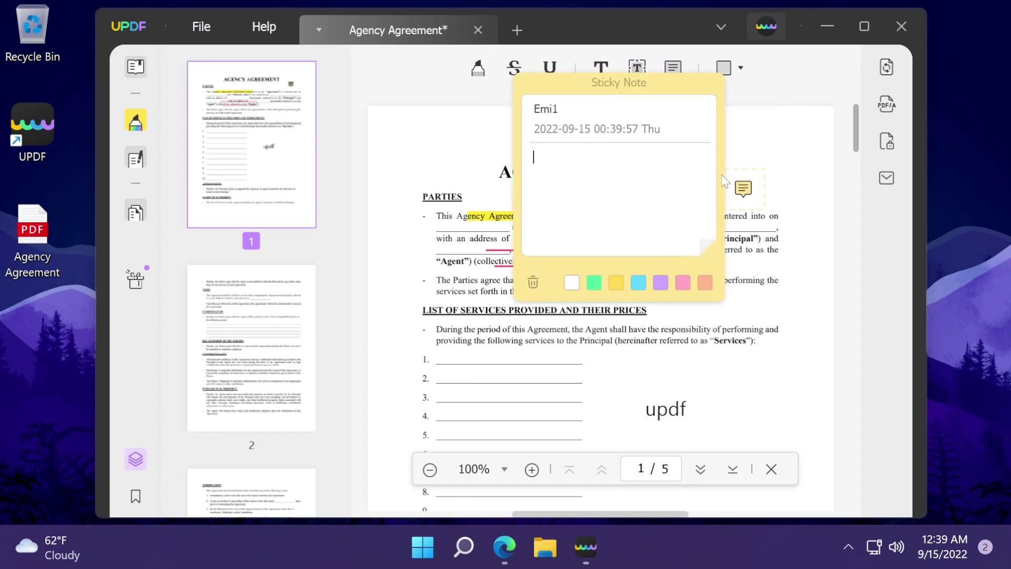
pyautogui.write('test')
pyautogui.click(767, 158)
pyautogui.click(747, 190)
pyautogui.click(750, 159)
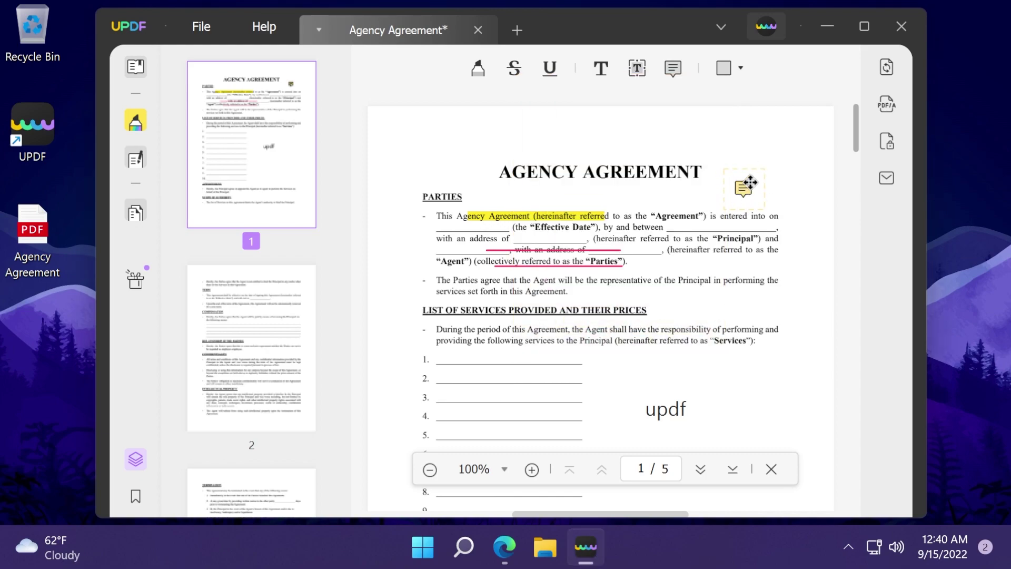
# Open and dismiss the shape drawing options, then switch to Edit PDF mode
pyautogui.click(740, 70)
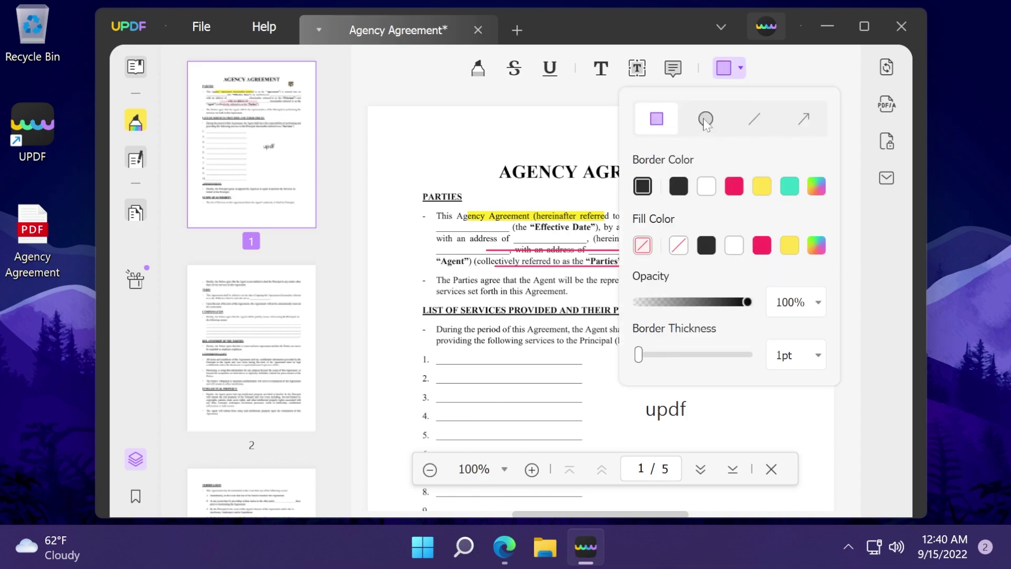
pyautogui.click(595, 163)
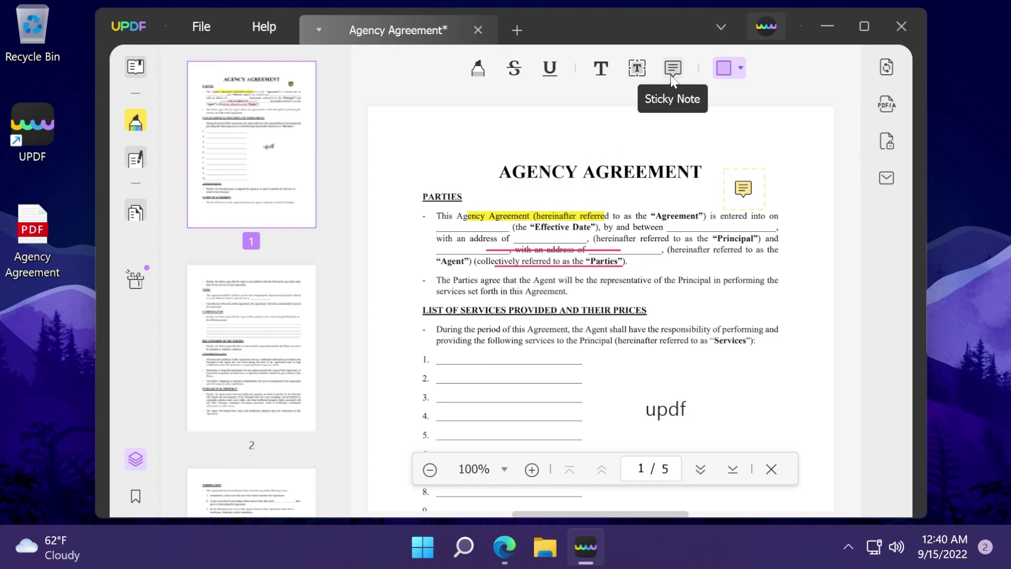
pyautogui.click(140, 165)
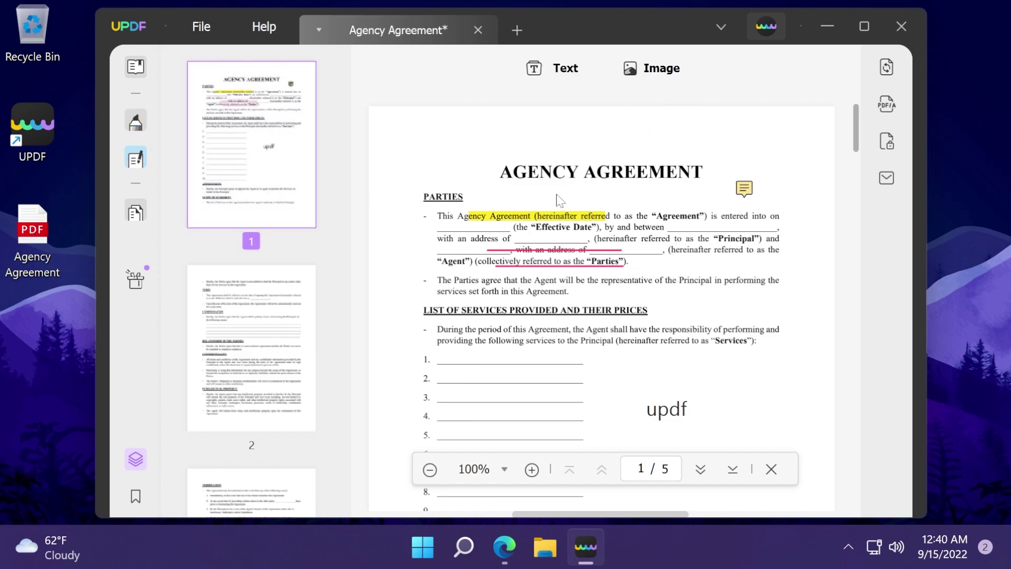
# Add a bold italic 'TEXT' element in ChromeSansMM size 12 above the title
pyautogui.click(565, 74)
pyautogui.click(560, 135)
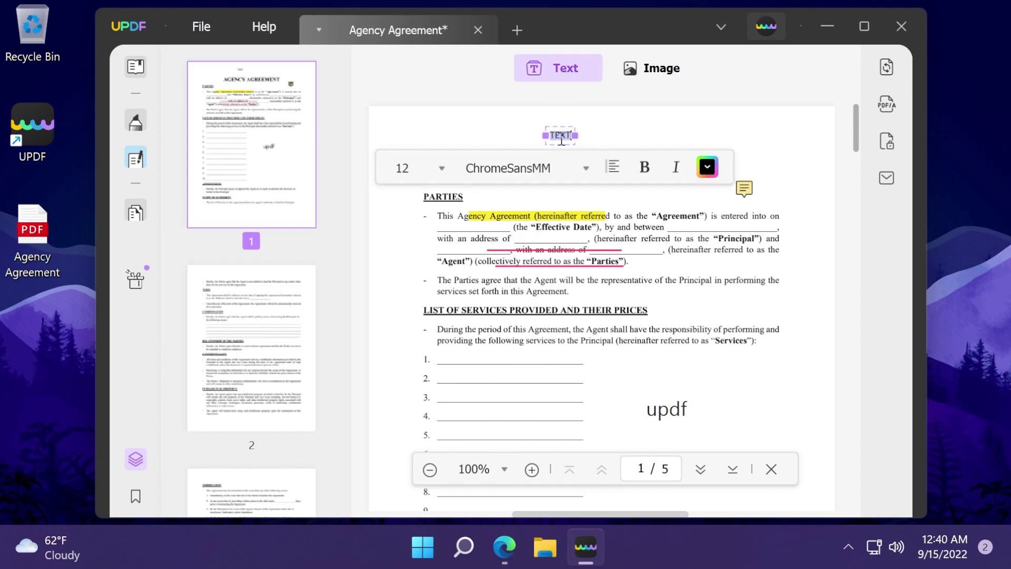
pyautogui.click(466, 134)
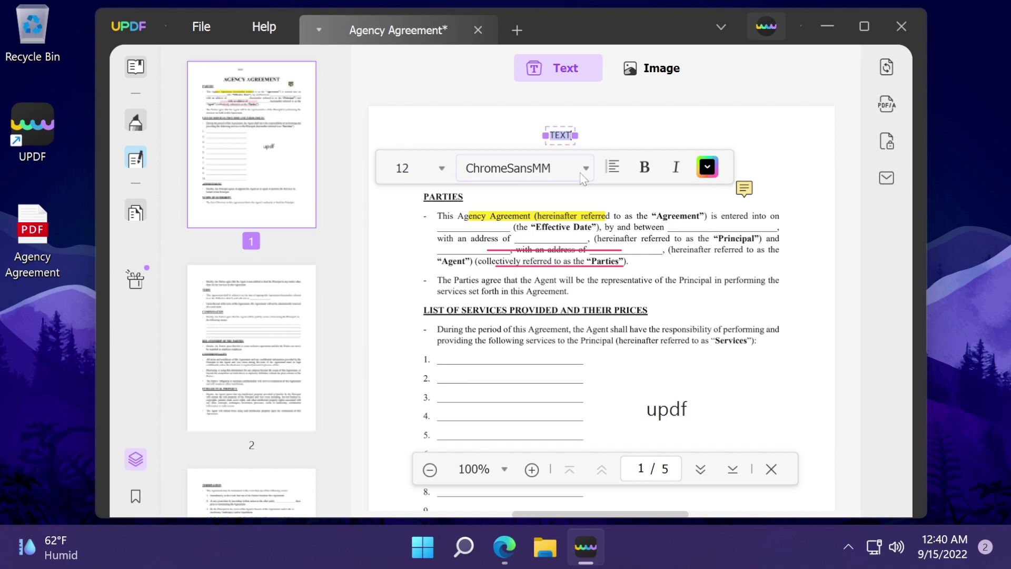
pyautogui.click(614, 168)
pyautogui.click(645, 168)
pyautogui.click(677, 167)
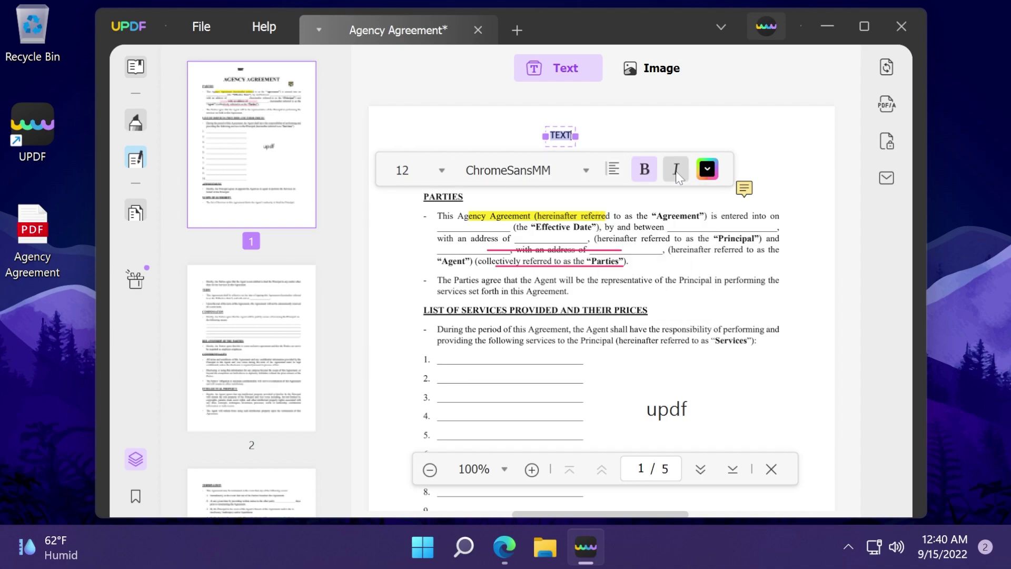
pyautogui.click(707, 168)
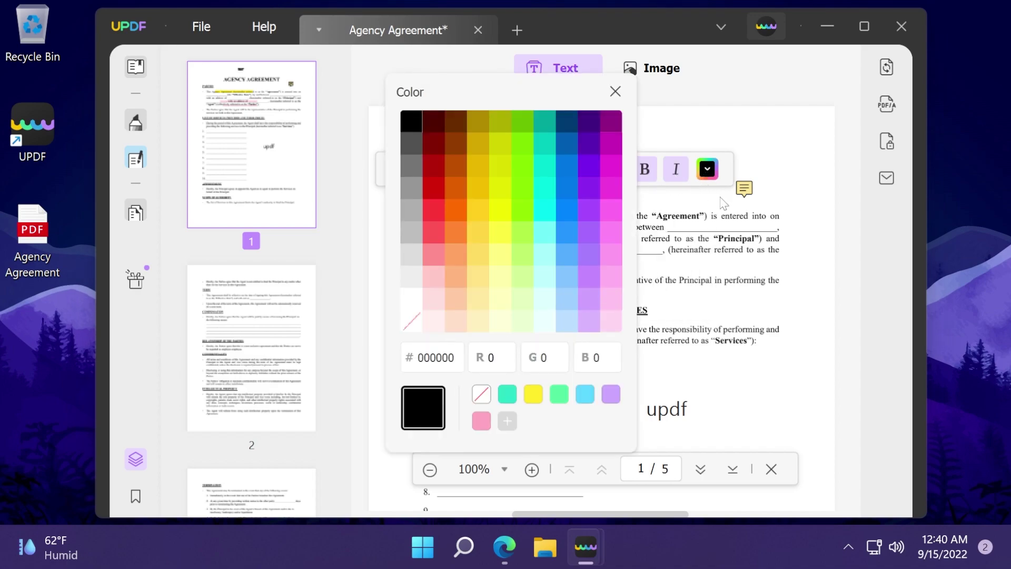
pyautogui.click(653, 68)
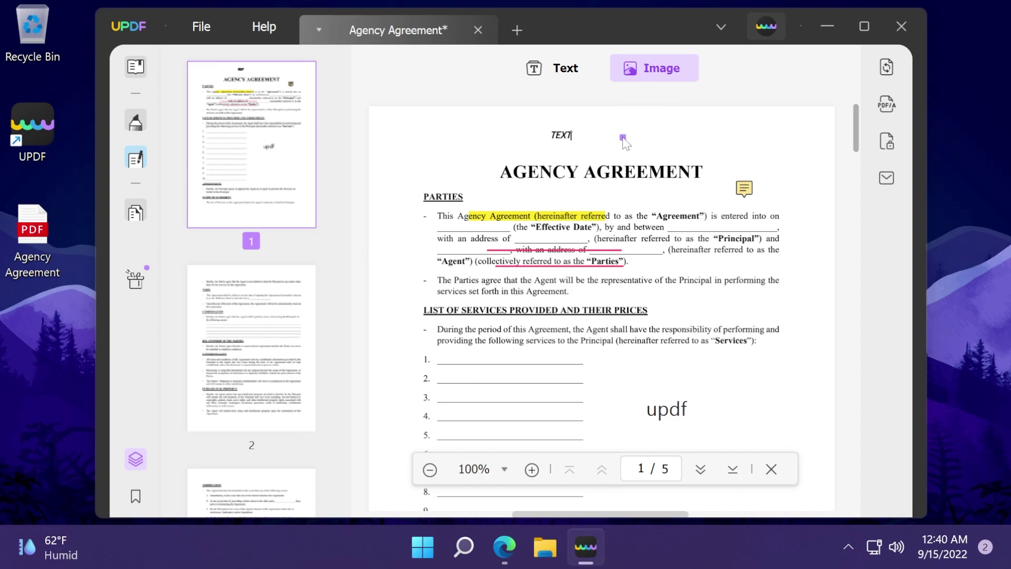
# Insert picture 1031404 from Pictures and shrink it to page 1's top-right corner
pyautogui.click(625, 136)
pyautogui.click(173, 223)
pyautogui.click(440, 255)
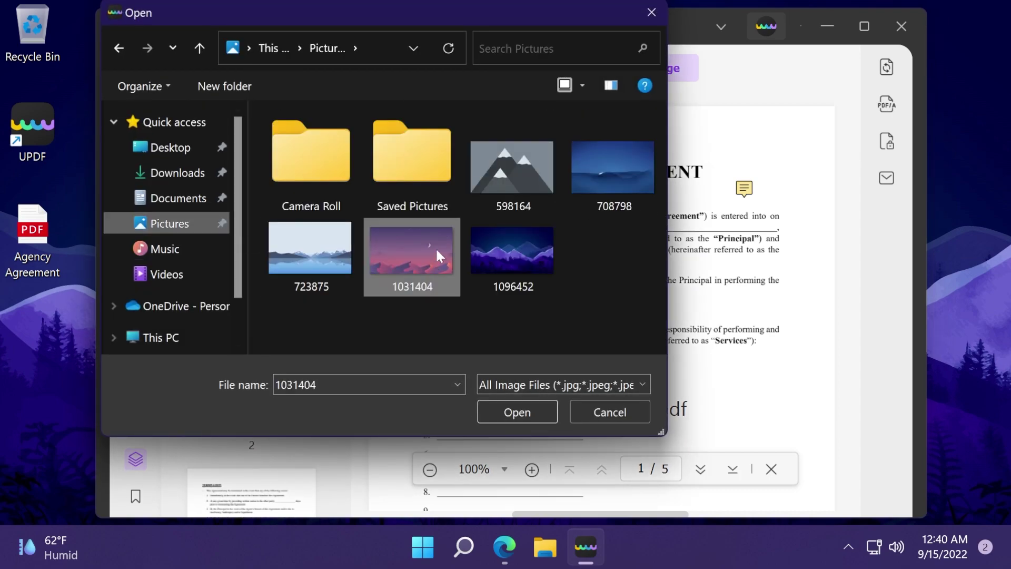
pyautogui.click(521, 411)
pyautogui.moveTo(618, 133); pyautogui.dragTo(818, 319)
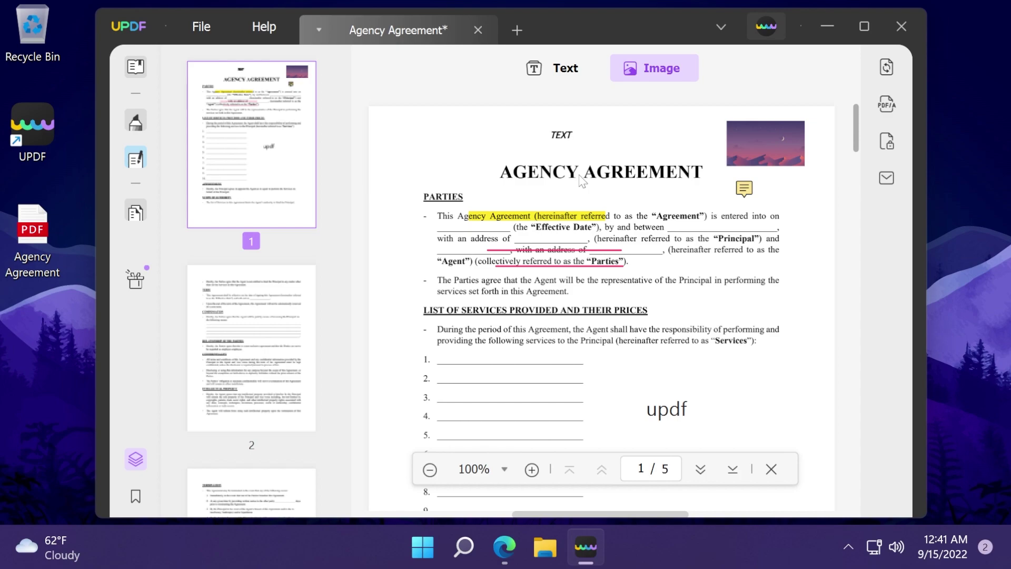
# In Organize Pages, rotate page 2 through quarter turns and back upright
pyautogui.click(135, 212)
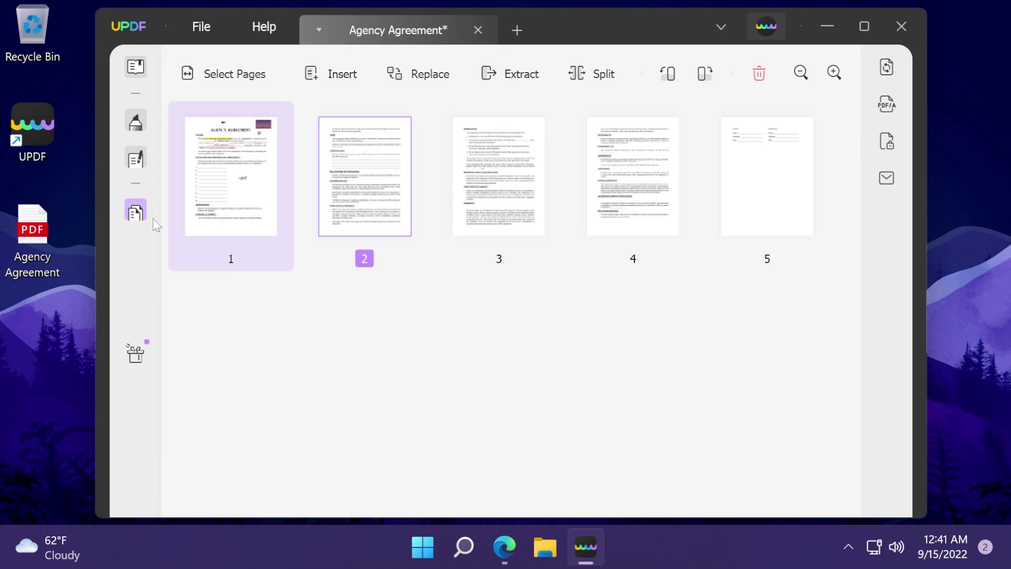
pyautogui.click(666, 74)
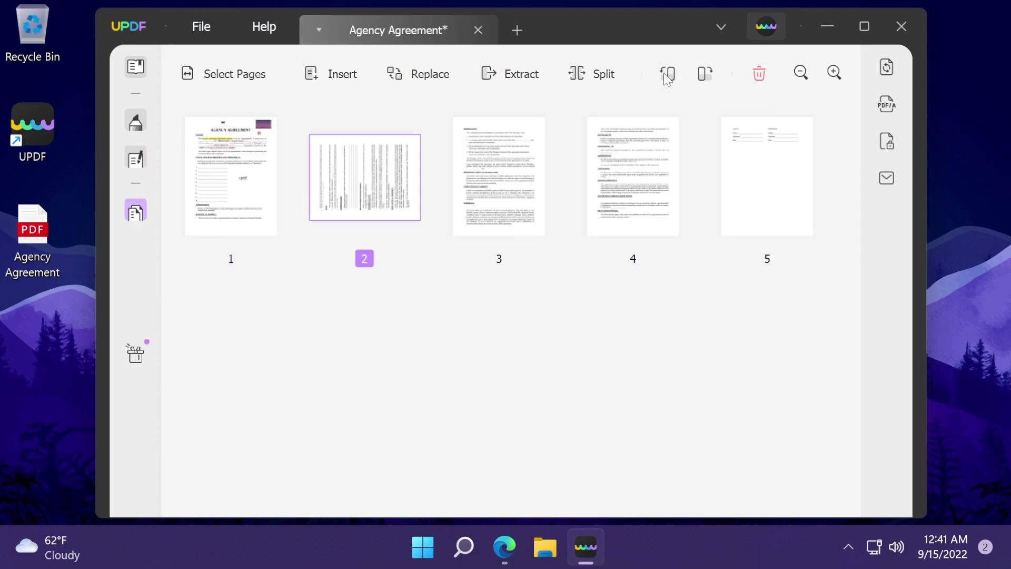
pyautogui.click(667, 73)
pyautogui.click(667, 74)
pyautogui.click(666, 74)
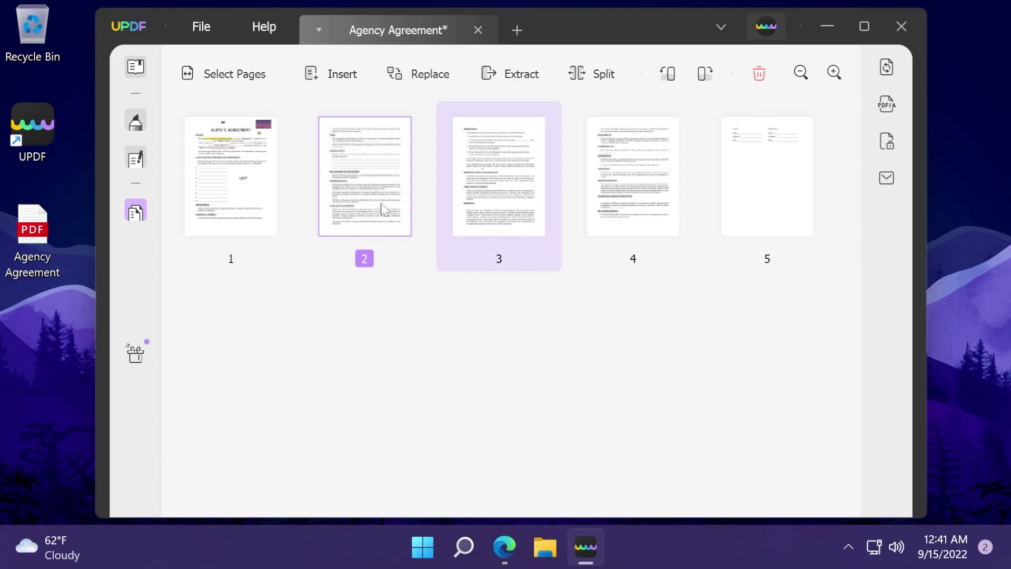
# Dismiss the split and page-selection options, then delete page 4
pyautogui.click(609, 80)
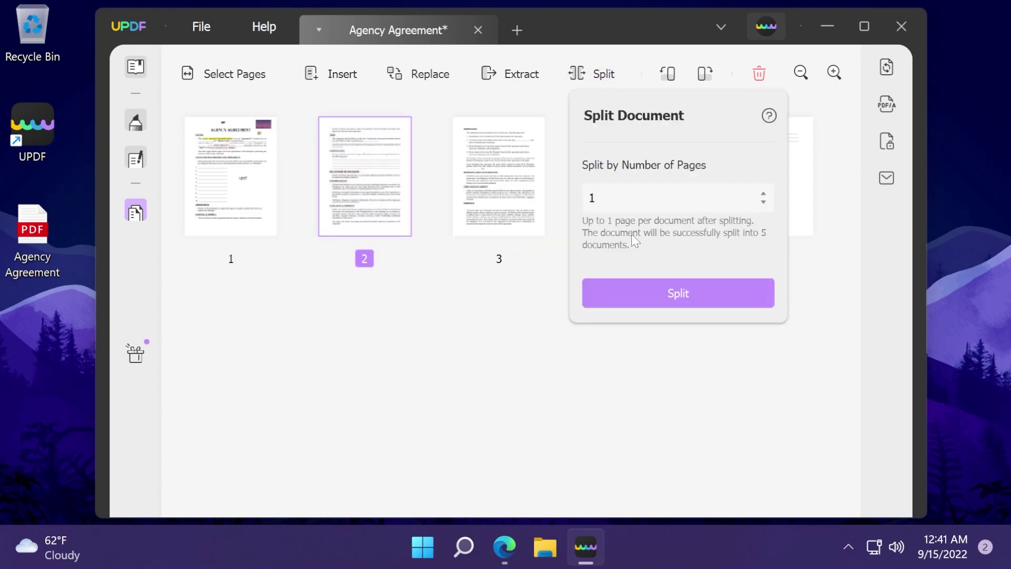
pyautogui.click(231, 176)
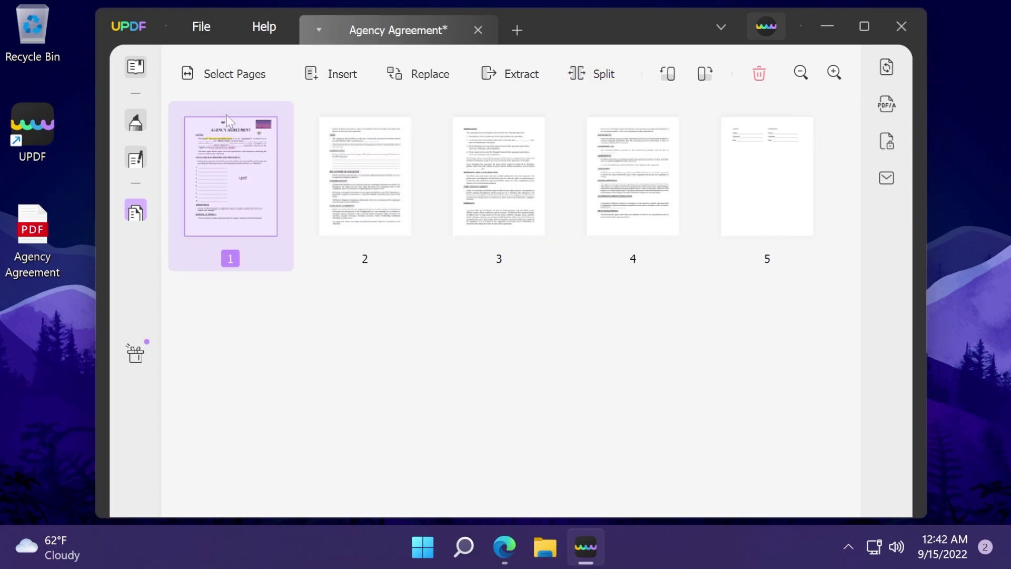
pyautogui.click(234, 73)
pyautogui.click(542, 340)
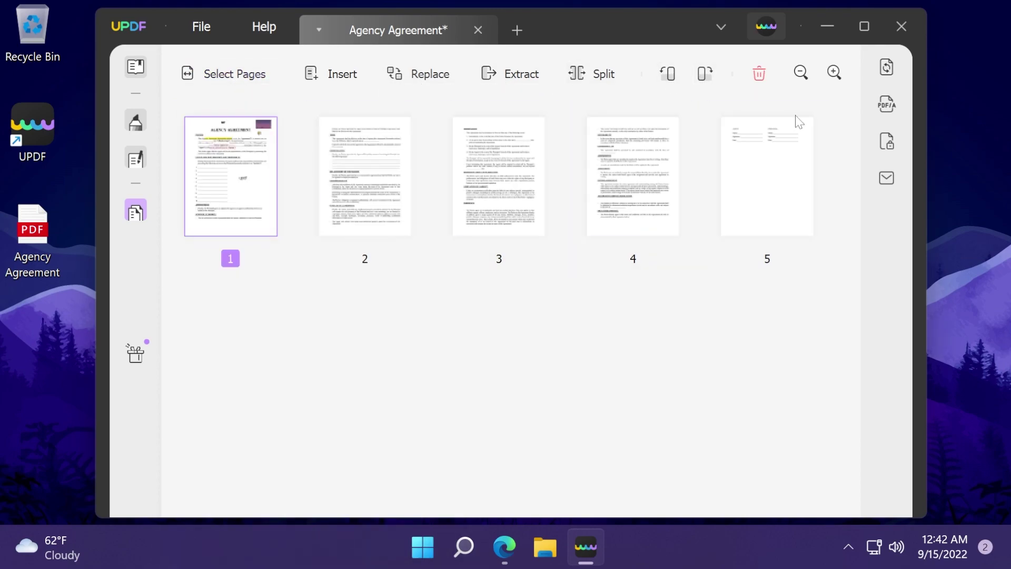
pyautogui.click(670, 153)
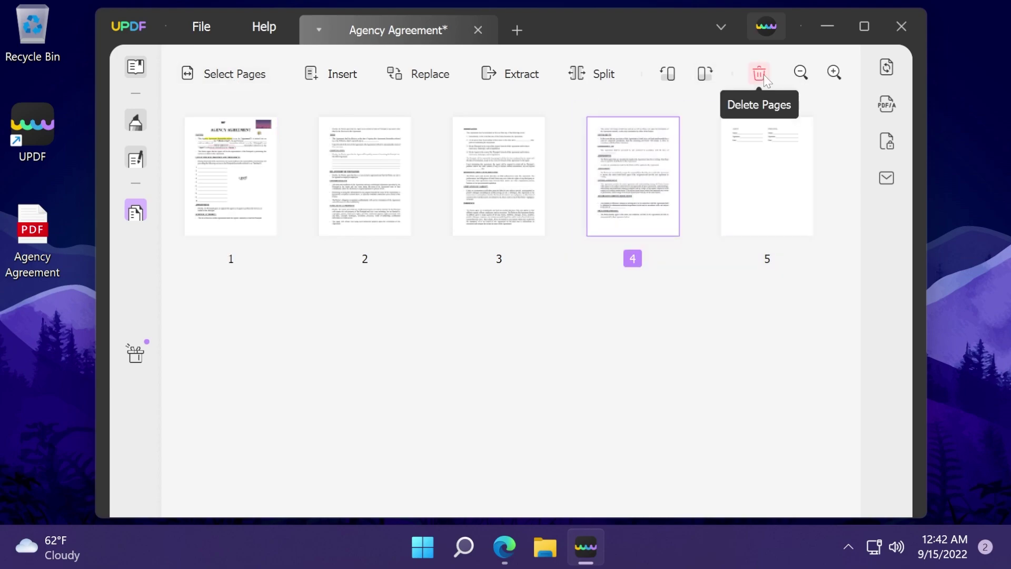
pyautogui.click(759, 73)
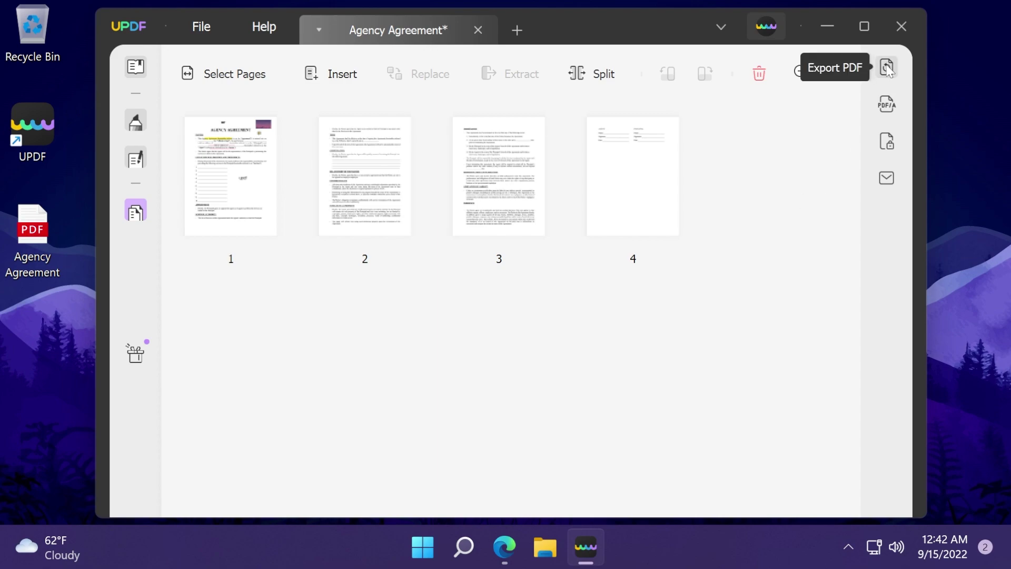
pyautogui.click(887, 68)
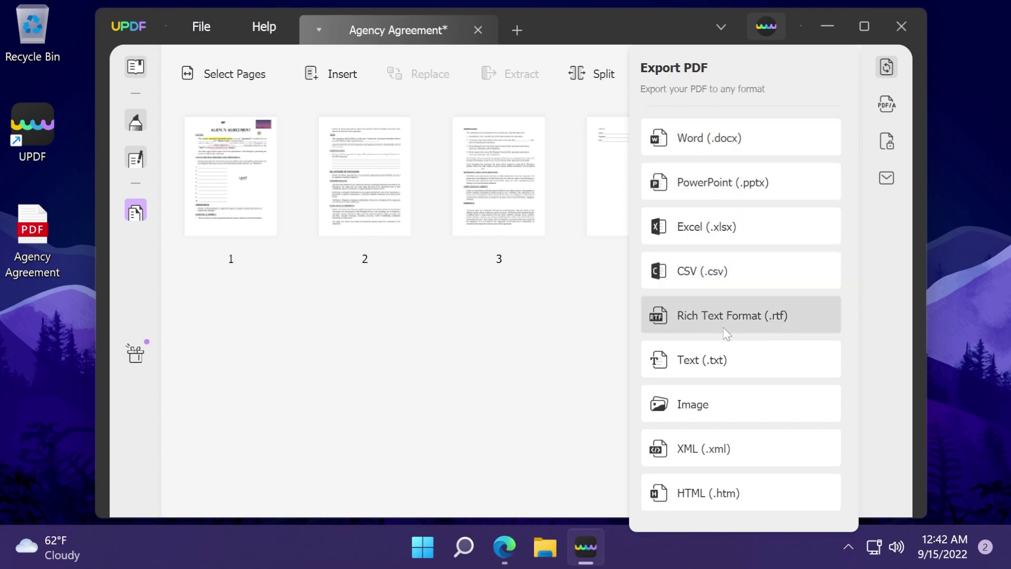
pyautogui.click(514, 302)
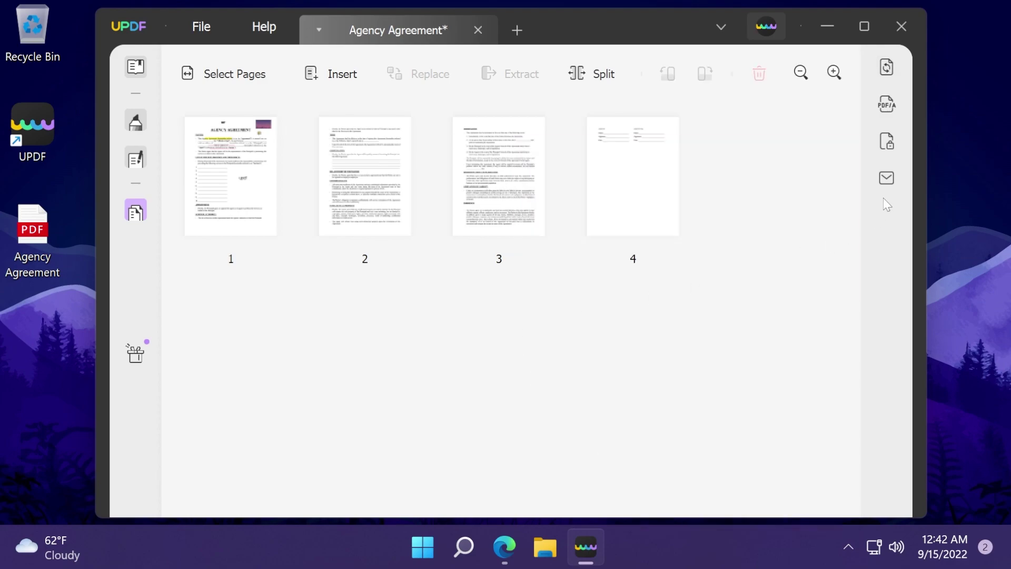
pyautogui.click(635, 414)
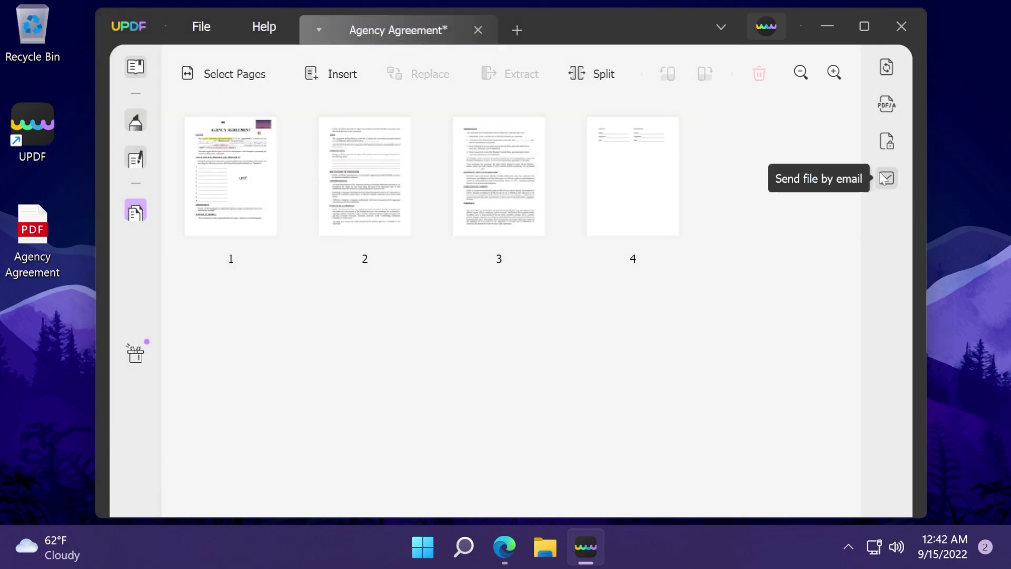
# Set and confirm a document-open password, apply it, and save as Agency Agreement_Copy
pyautogui.click(886, 142)
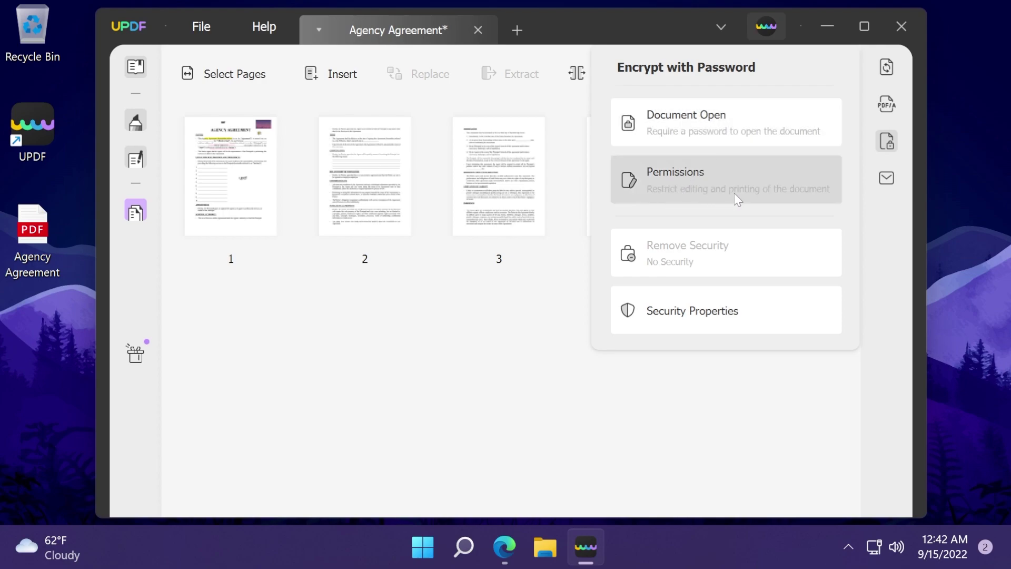
pyautogui.click(715, 140)
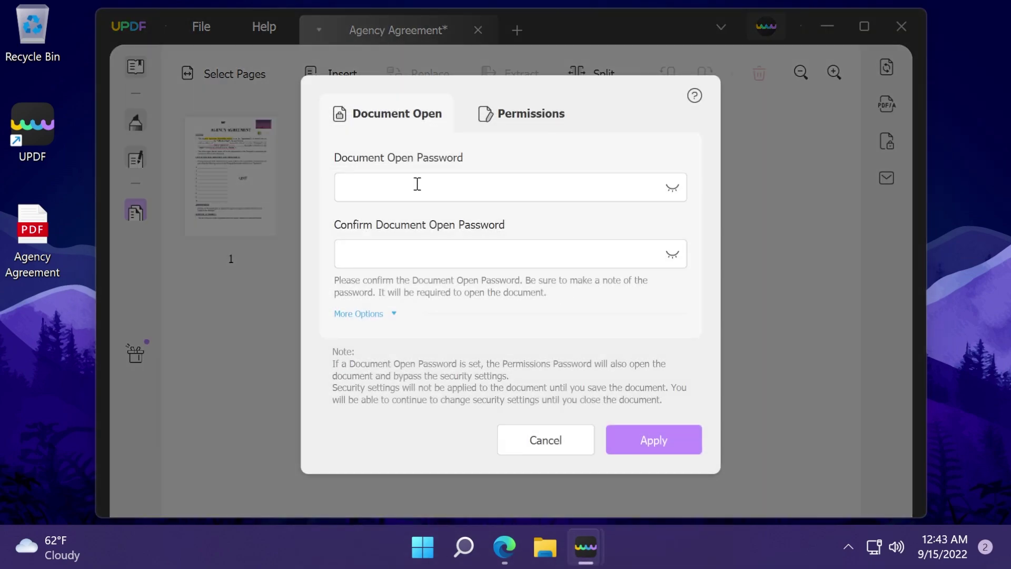
pyautogui.click(417, 183)
pyautogui.write('123')
pyautogui.click(413, 245)
pyautogui.write('123')
pyautogui.click(664, 439)
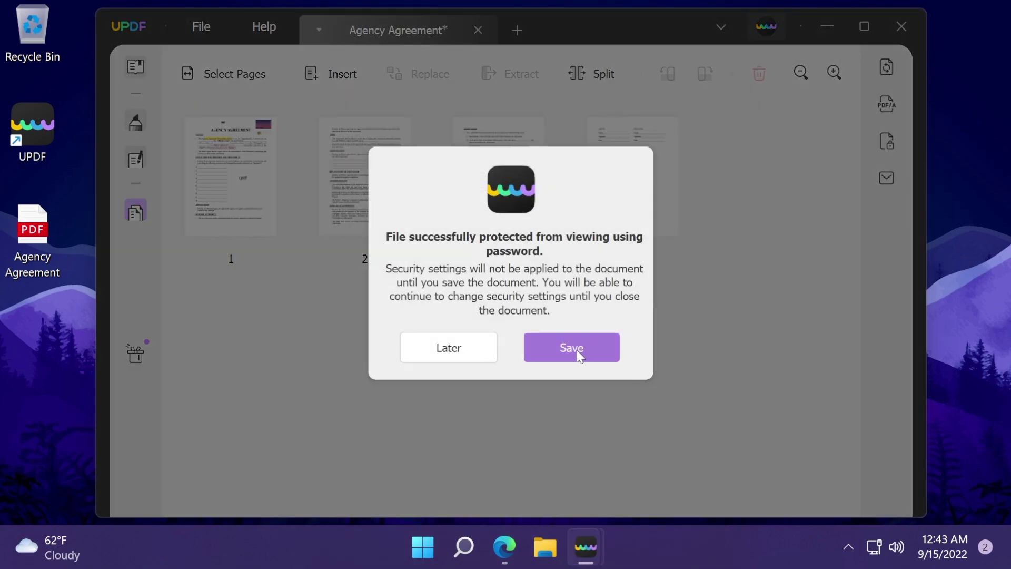
pyautogui.click(578, 351)
pyautogui.scroll(2, 169, 199)
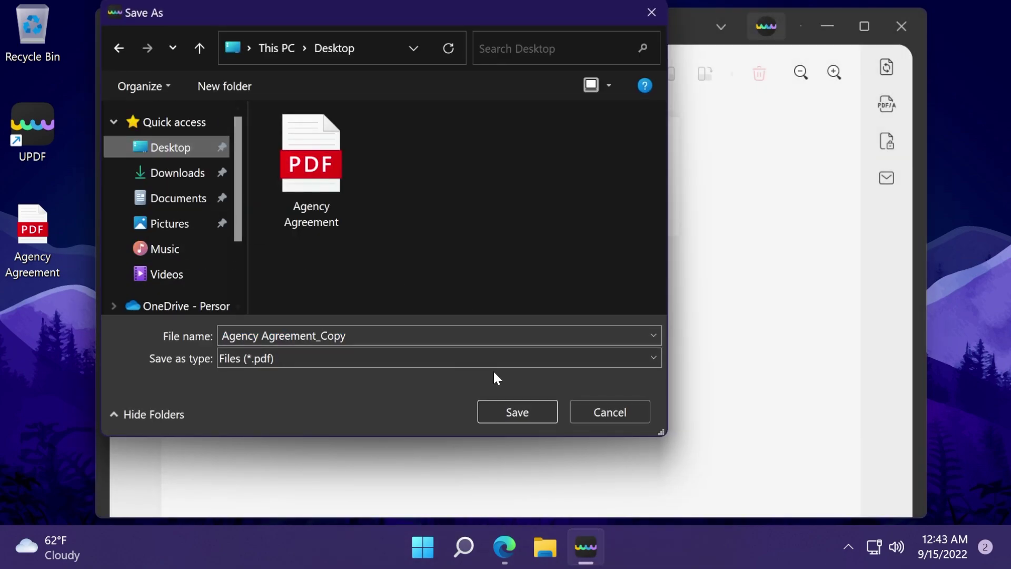
# Save Agency Agreement_Copy to the Desktop and minimise UPDF
pyautogui.click(526, 407)
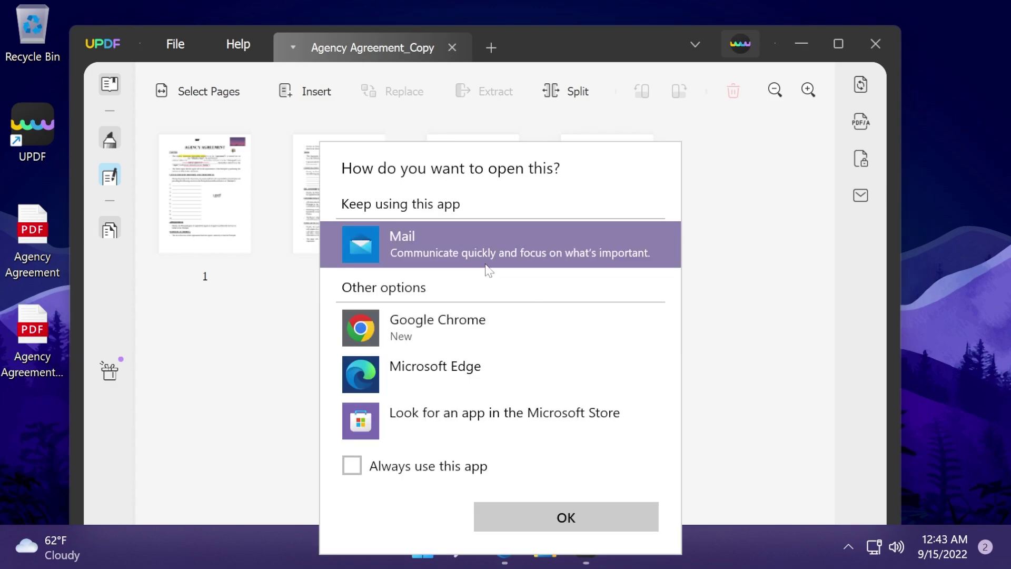
pyautogui.click(714, 300)
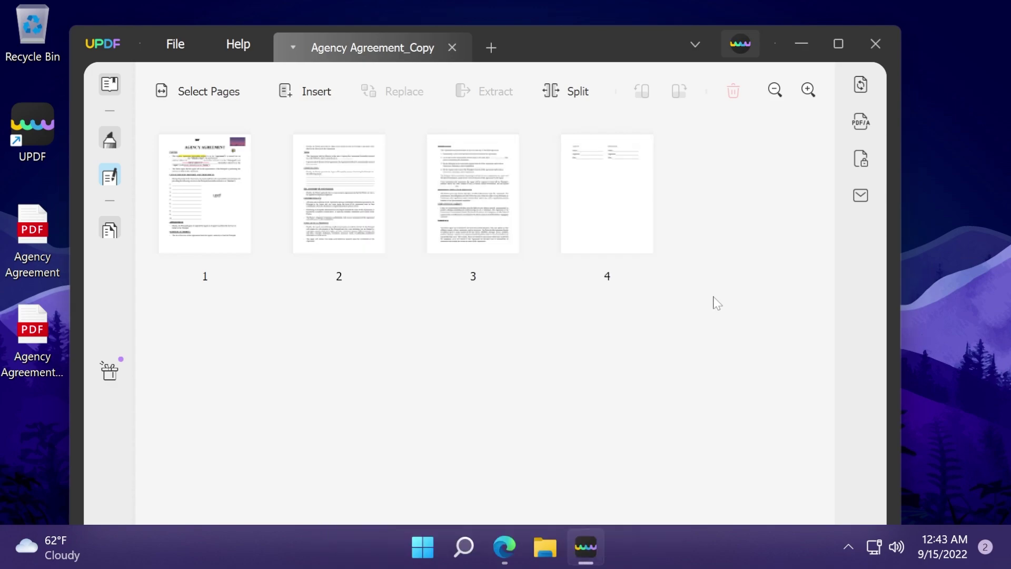
pyautogui.click(801, 44)
# Open the Desktop copy in Edge with its password and check its 4 pages
pyautogui.doubleClick(42, 337)
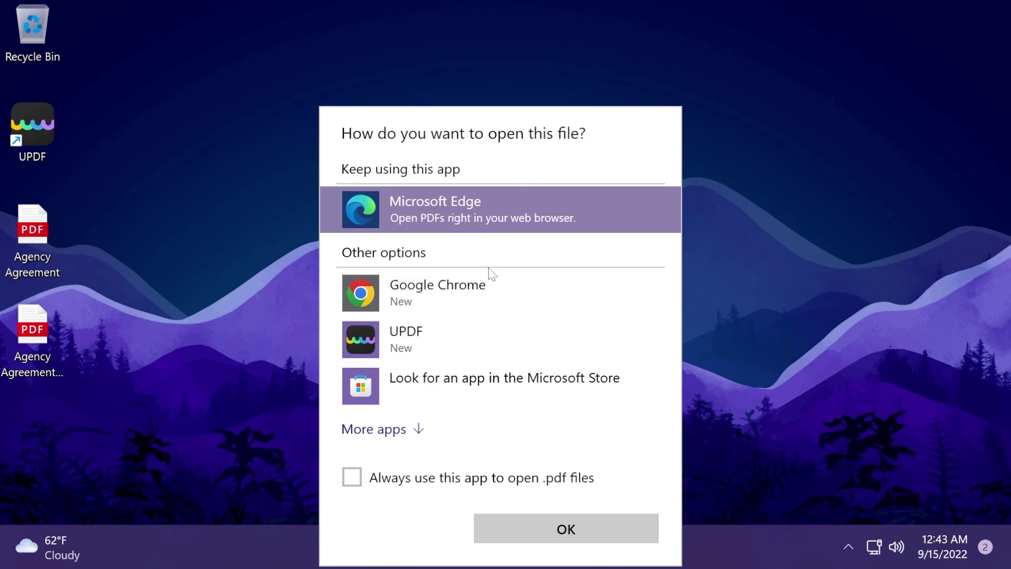
pyautogui.click(578, 526)
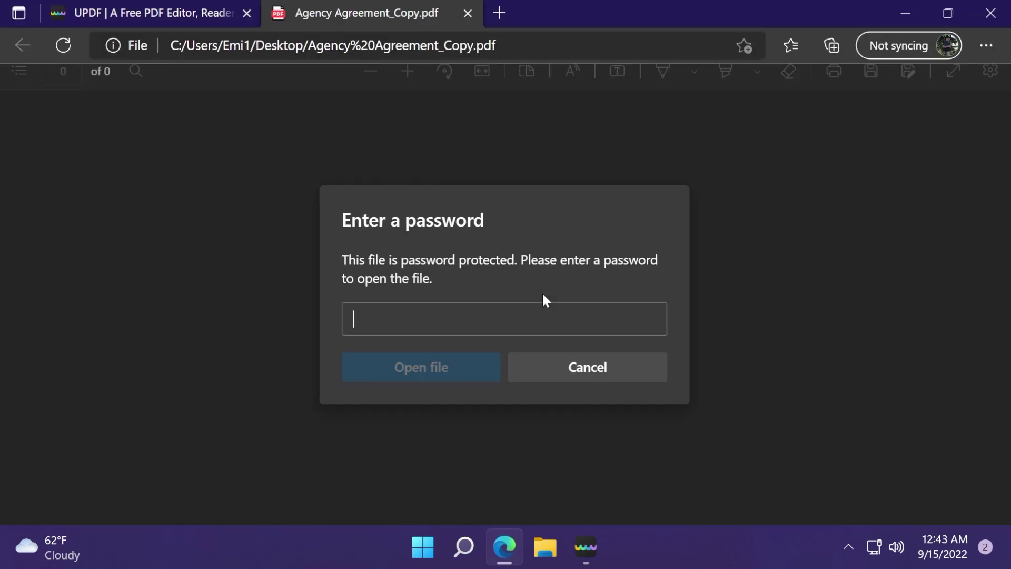
pyautogui.write('123')
pyautogui.click(422, 367)
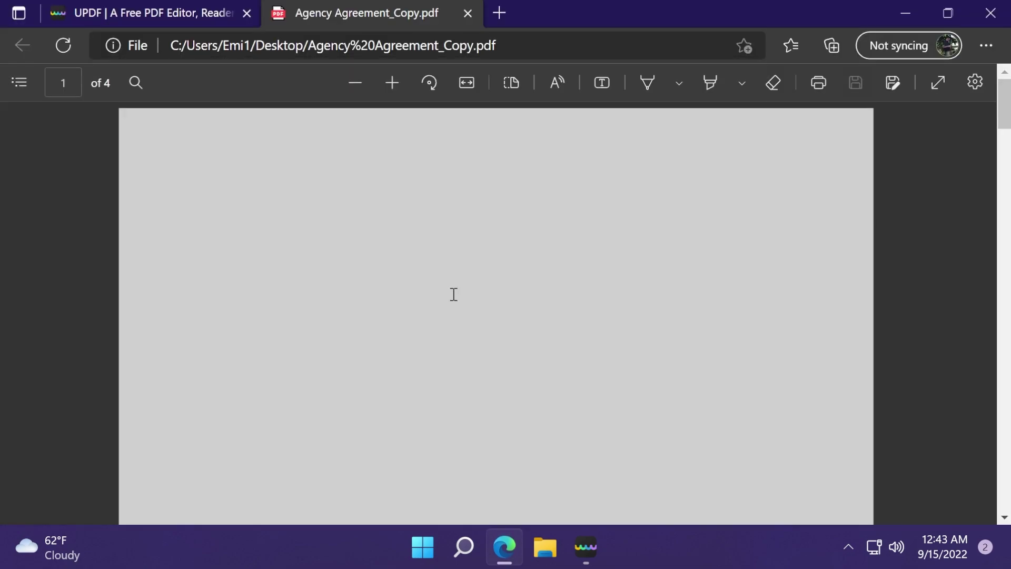
pyautogui.scroll(-3, 442, 269)
pyautogui.scroll(3, 443, 257)
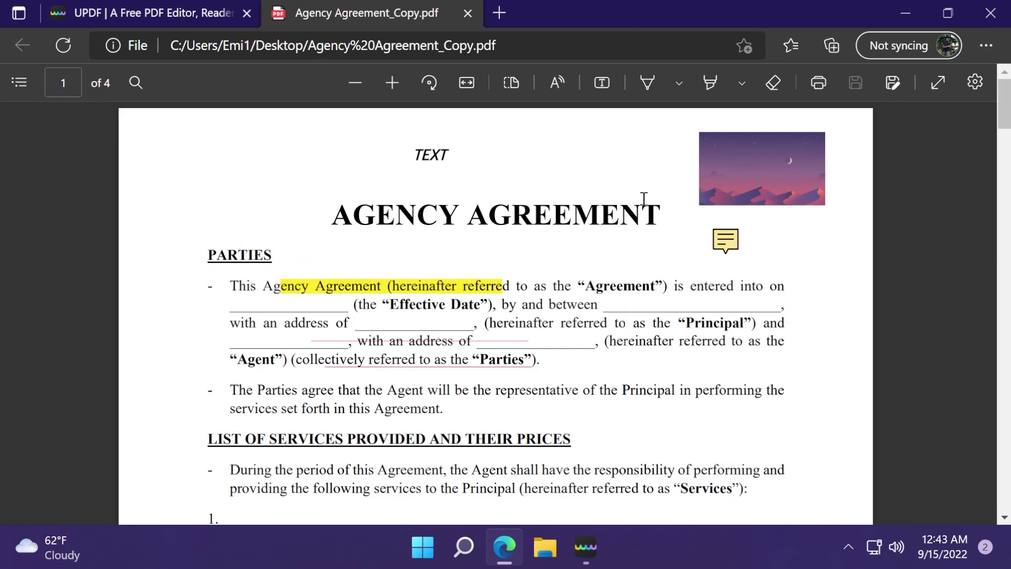
pyautogui.click(906, 15)
# Restore UPDF and show Agency Agreement_Copy's annotated page 1 in reading view
pyautogui.click(592, 556)
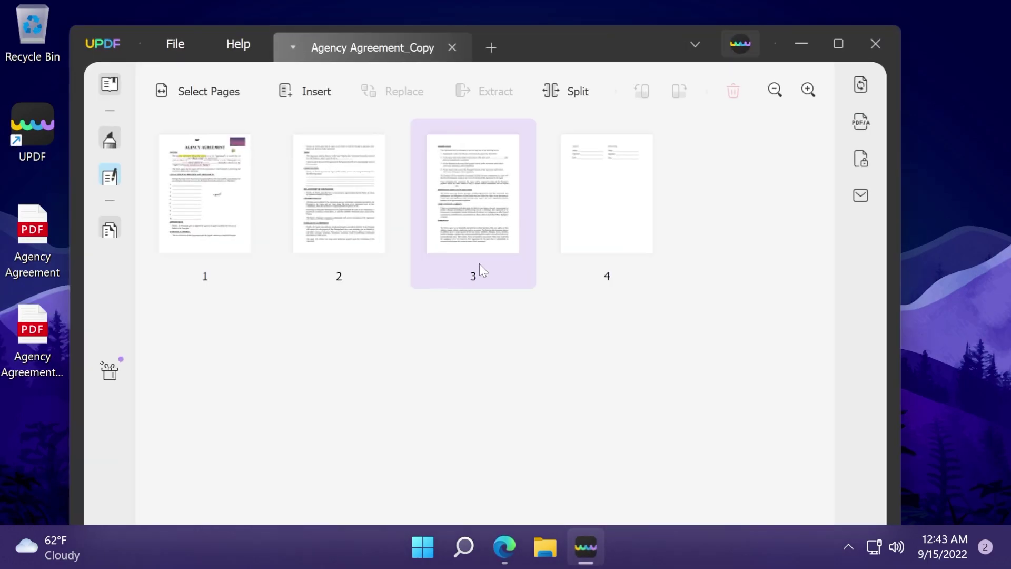
pyautogui.click(109, 83)
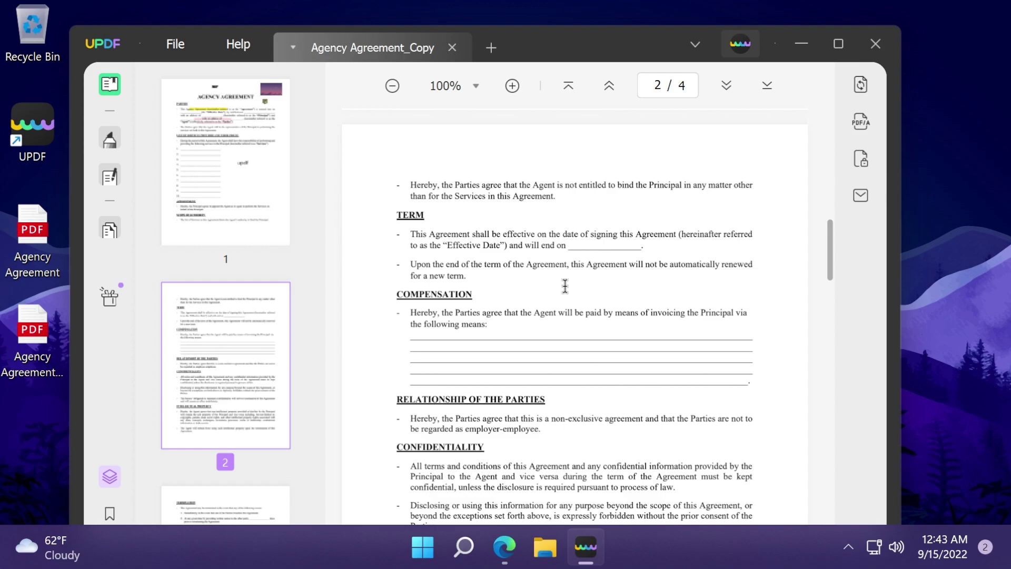
pyautogui.scroll(10, 480, 345)
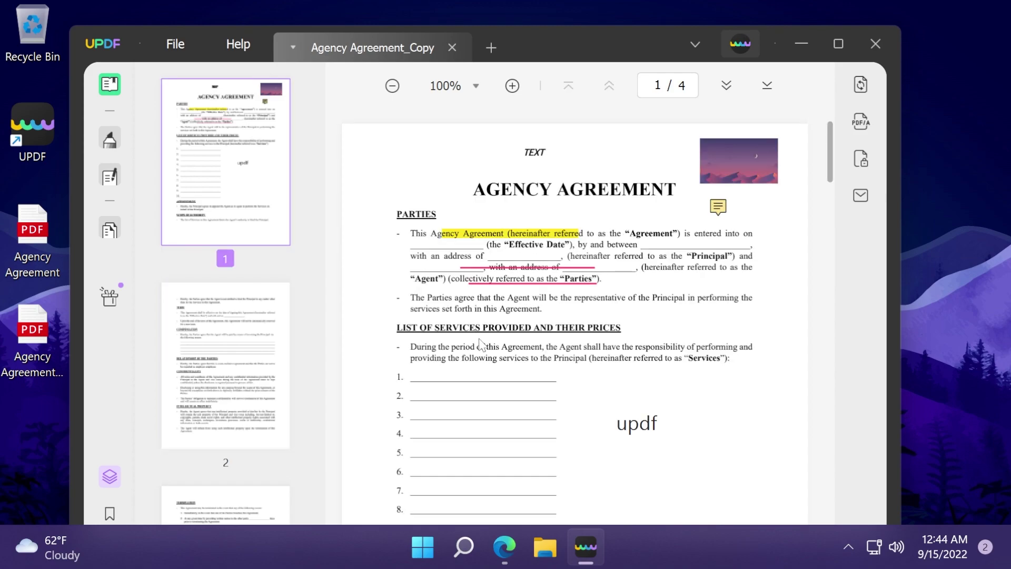